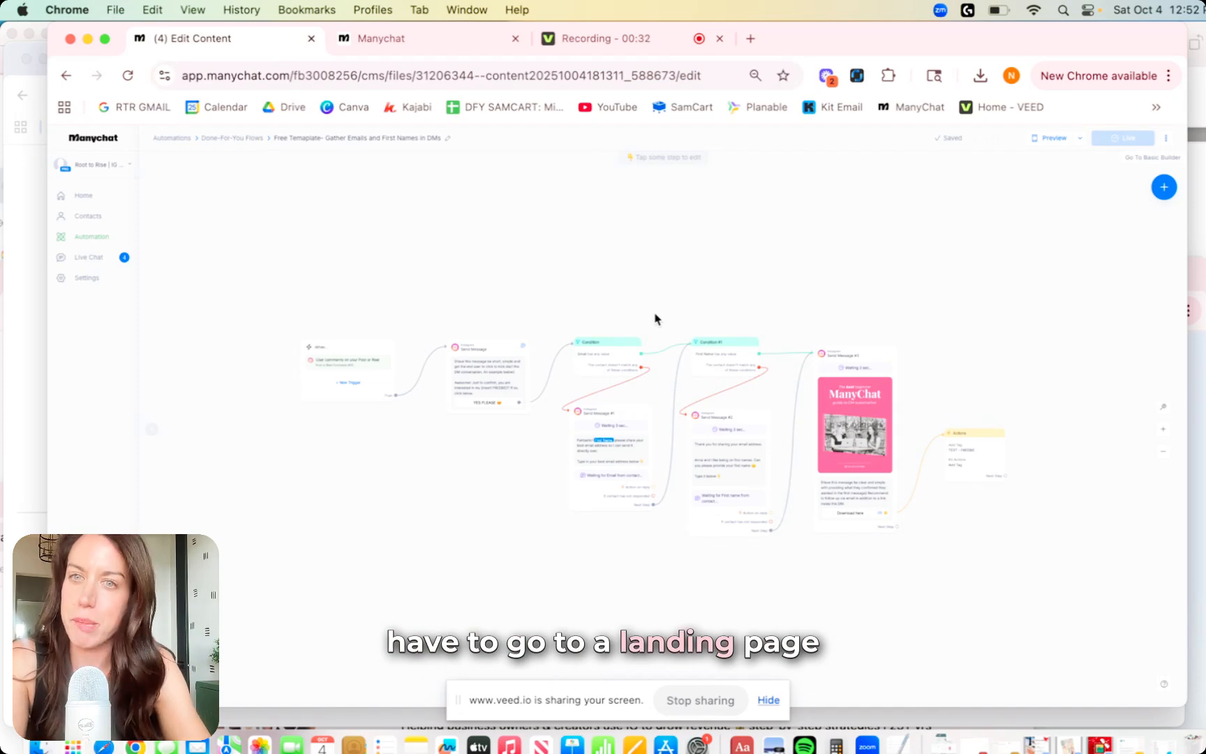
Look over the shared template's flow preview page, then reopen the template flow for editing.
left_click_drag(724, 273, 733, 266)
scroll(732, 269, "up", 5)
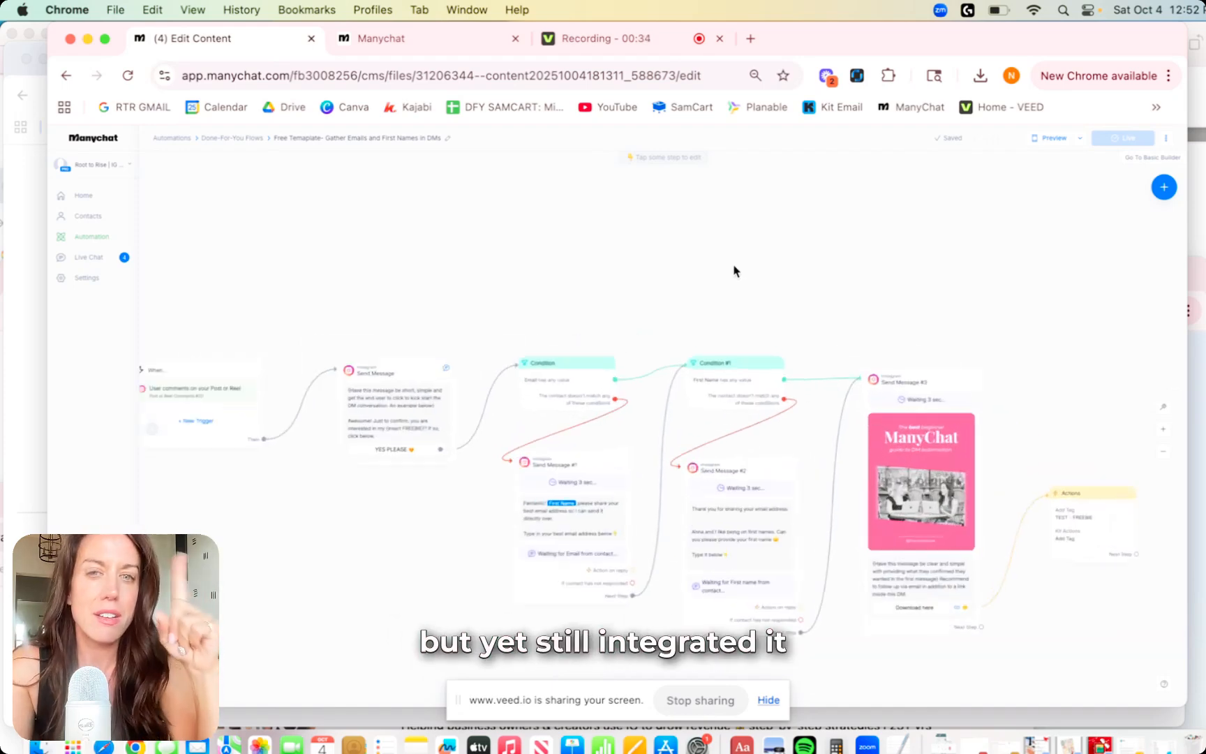
scroll(713, 275, "down", 6)
scroll(715, 276, "up", 4)
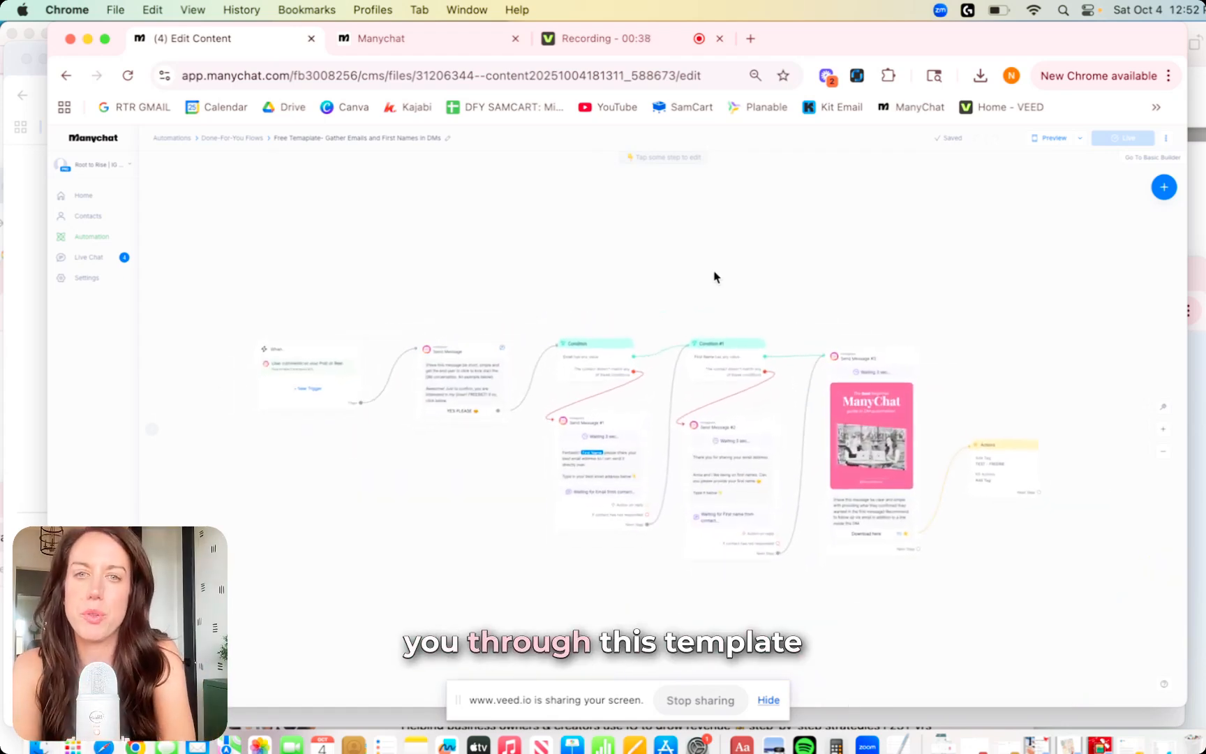
left_click(393, 38)
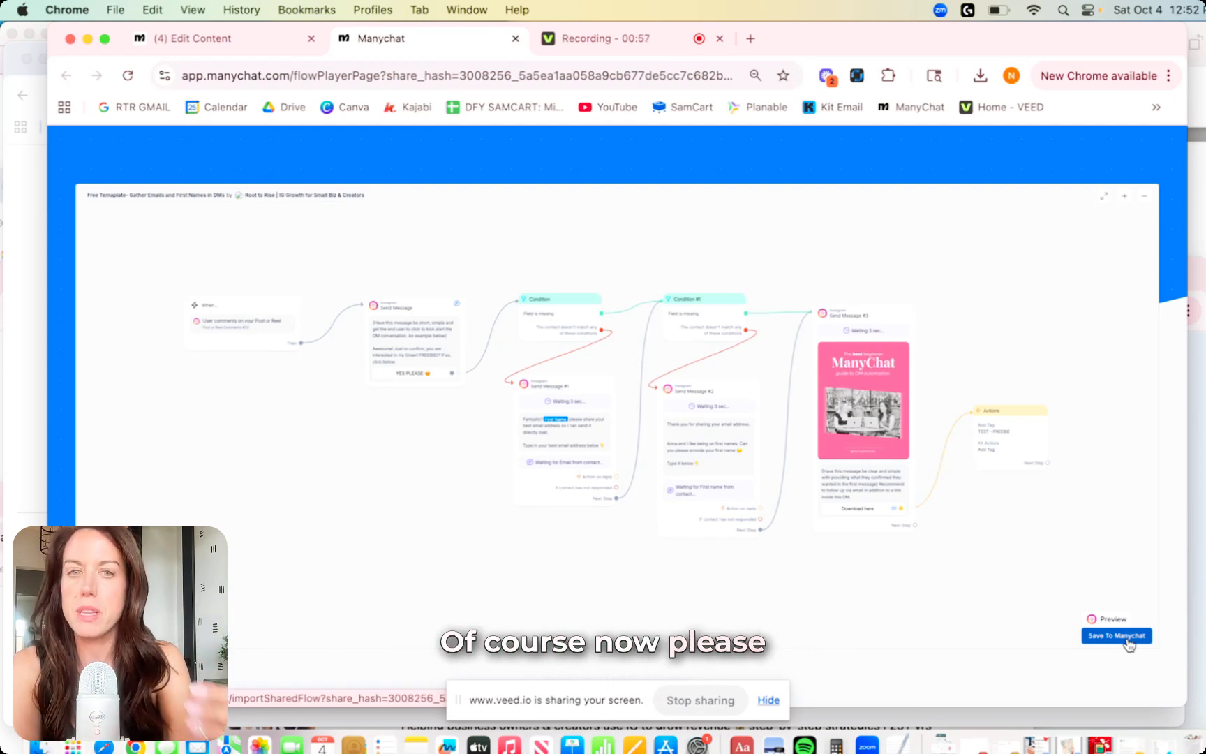
left_click(242, 38)
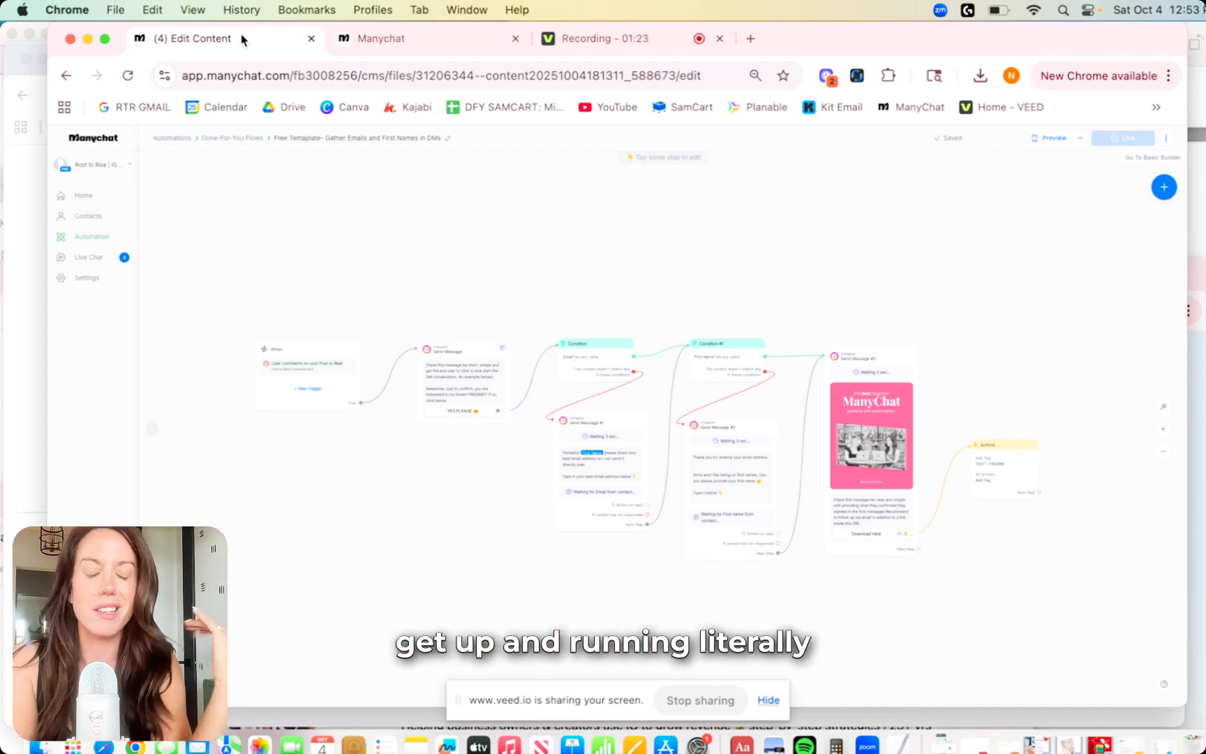
scroll(612, 242, "up", 5)
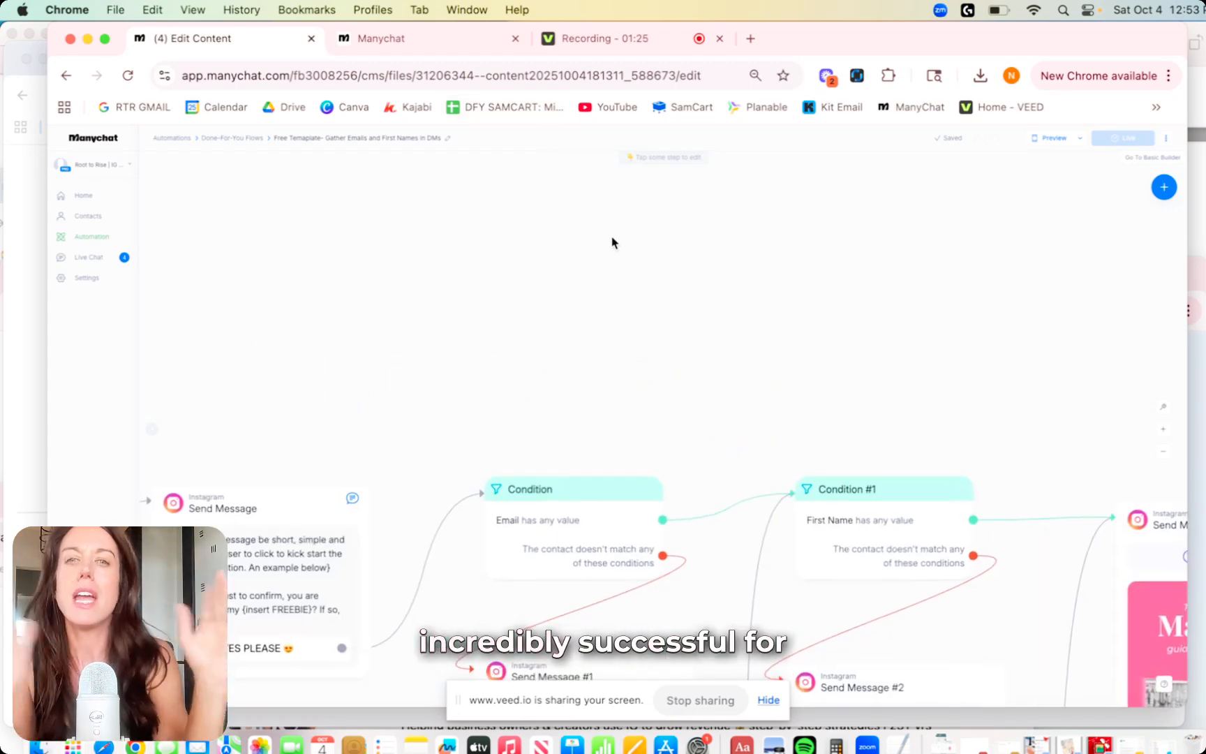
scroll(611, 240, "left", 5)
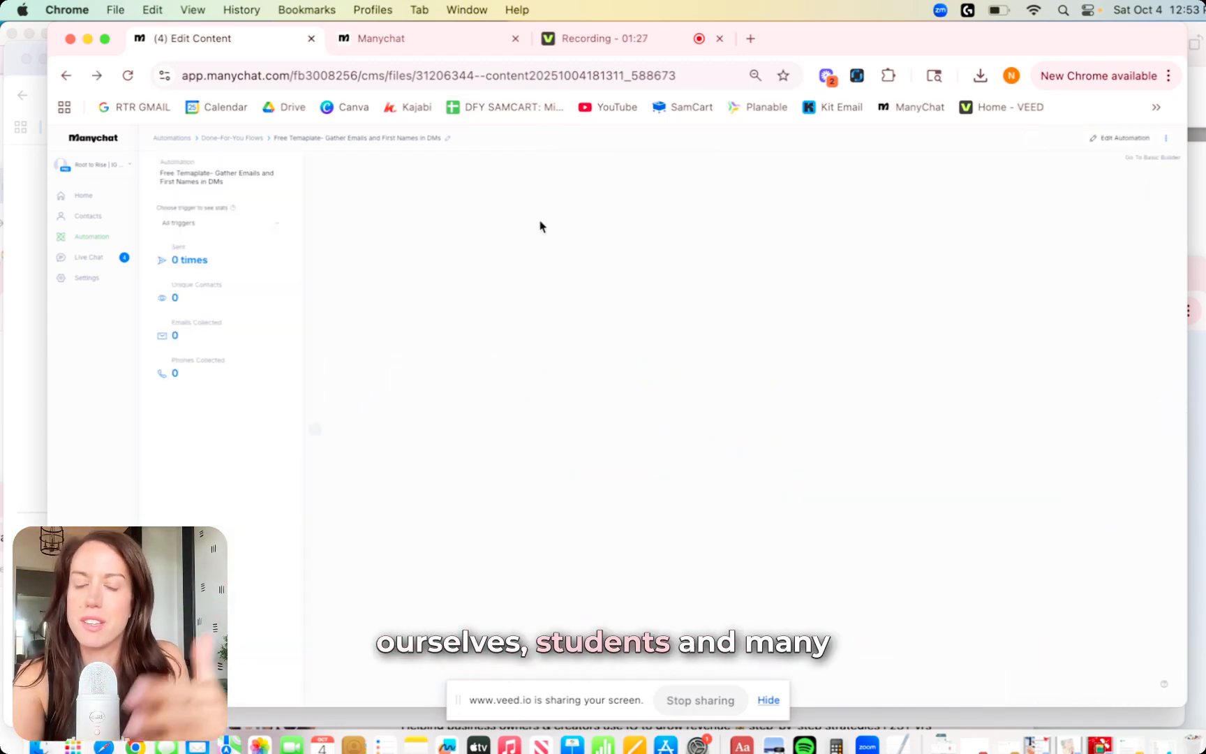
left_click(763, 157)
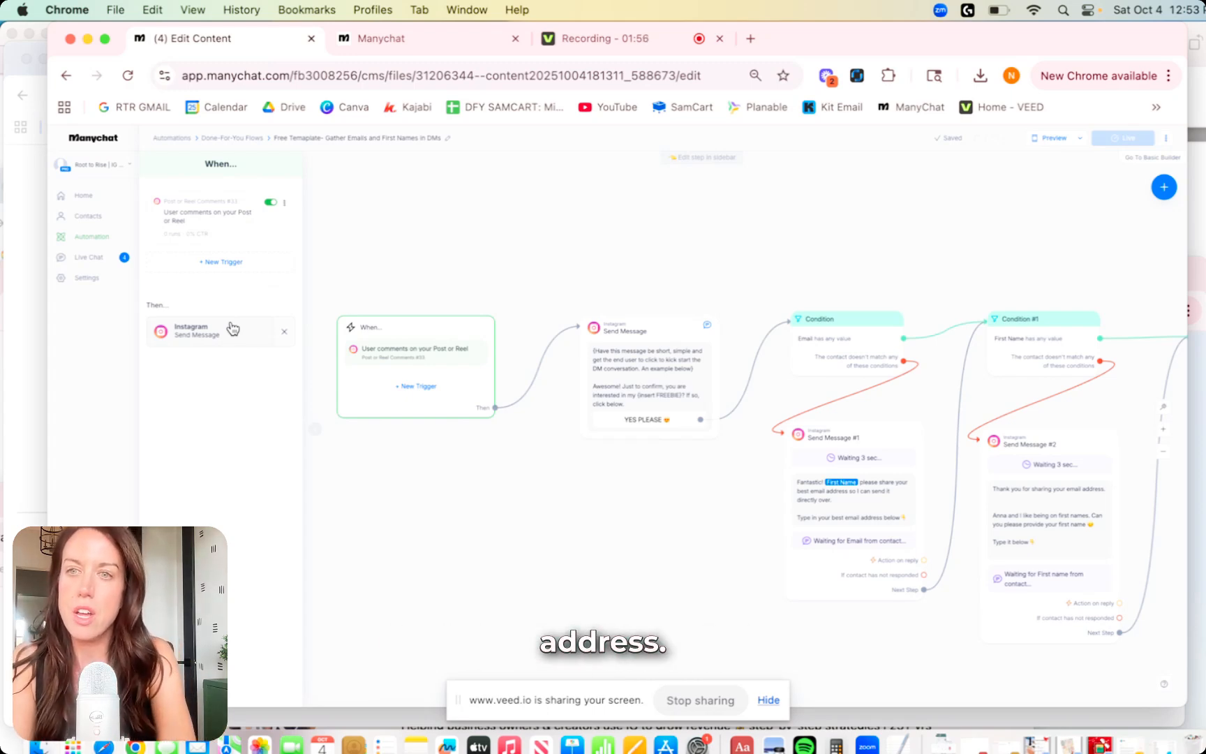
Inspect the comment trigger's details and the first Send Message step's sending options.
left_click(238, 223)
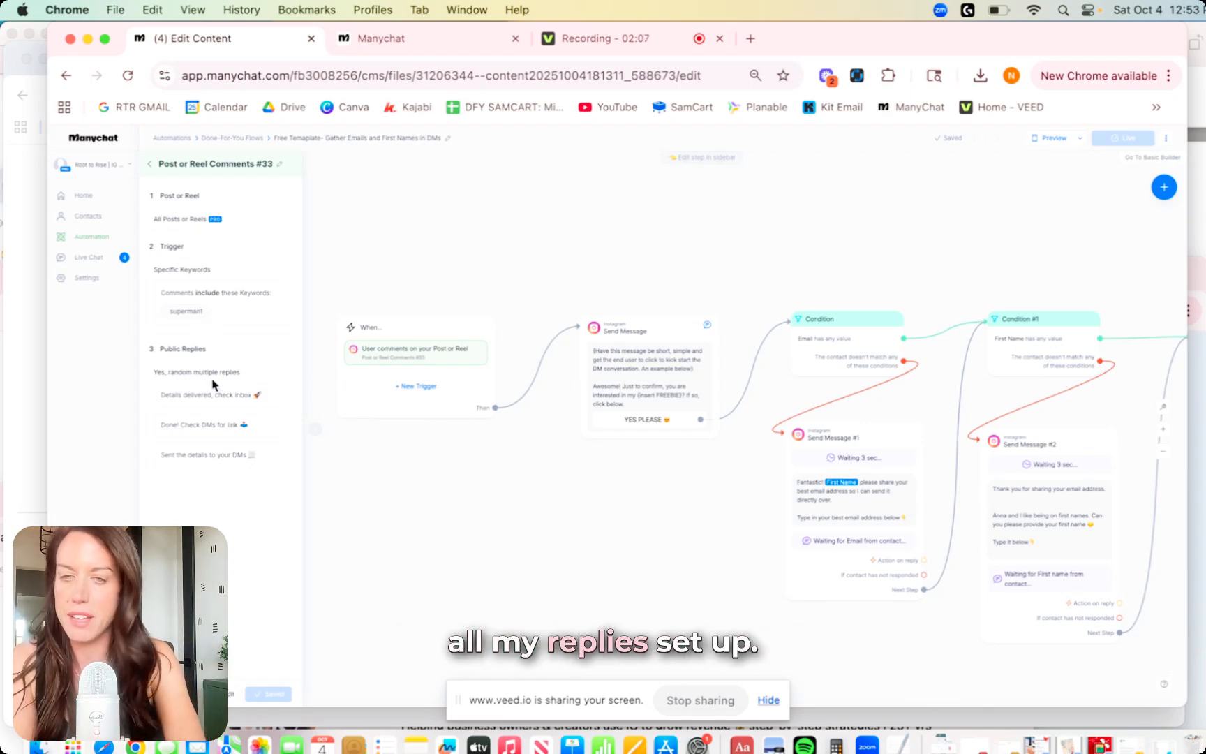
left_click(449, 532)
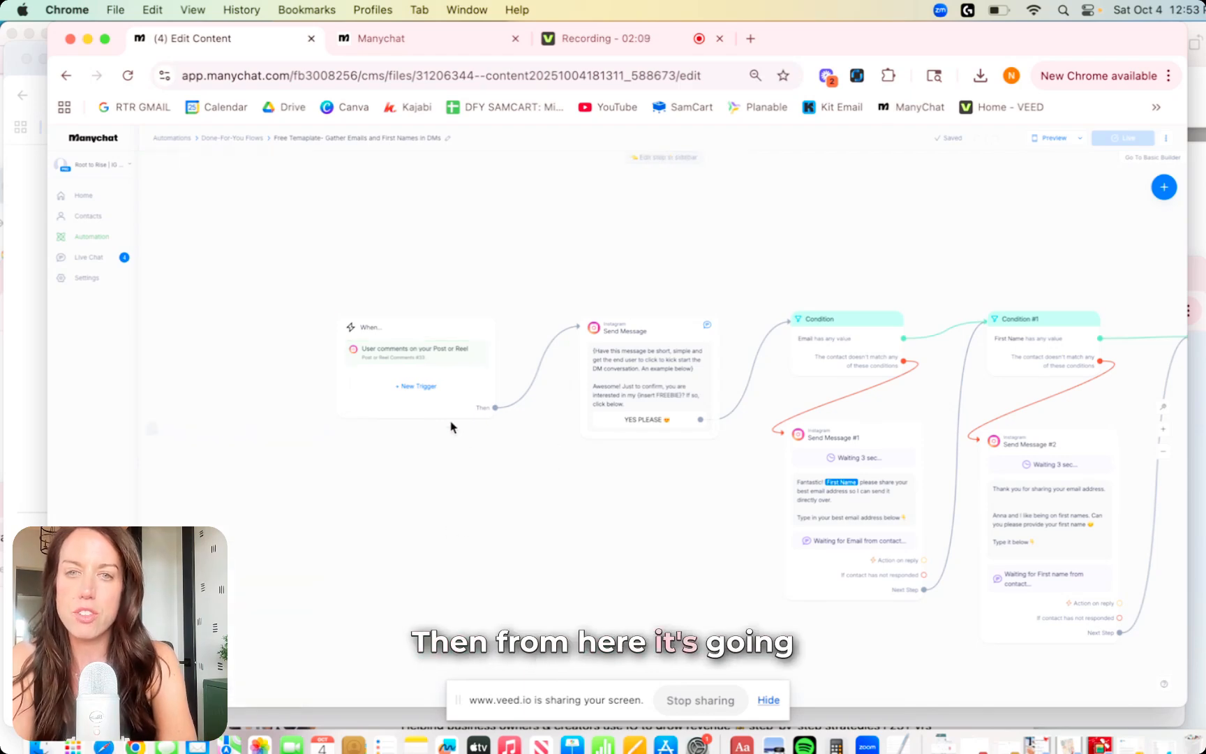
scroll(812, 249, "up", 3)
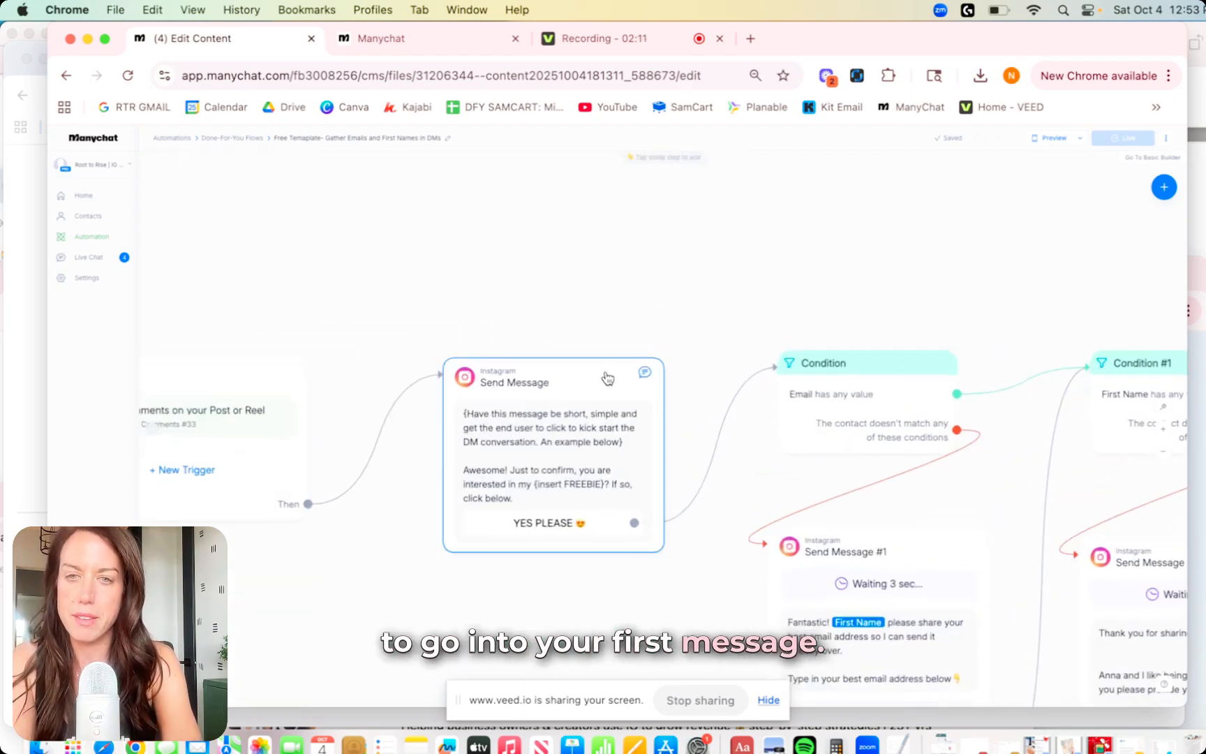
left_click(579, 376)
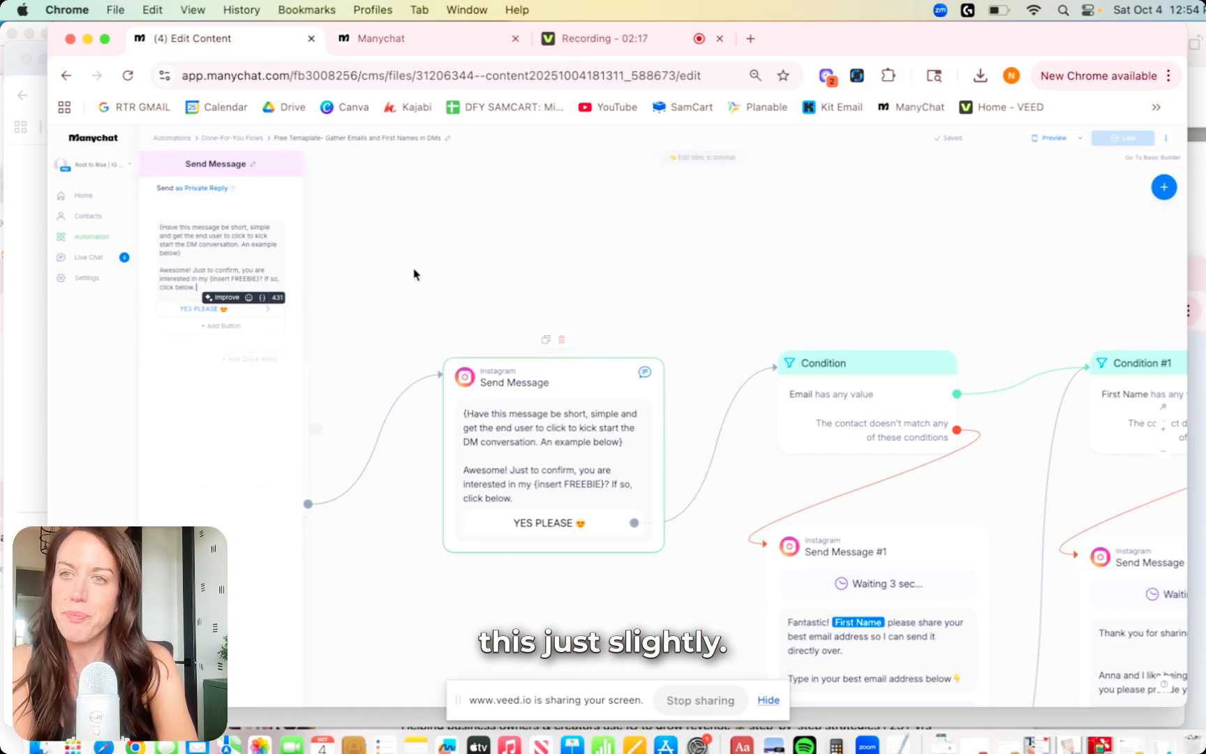
left_click(194, 191)
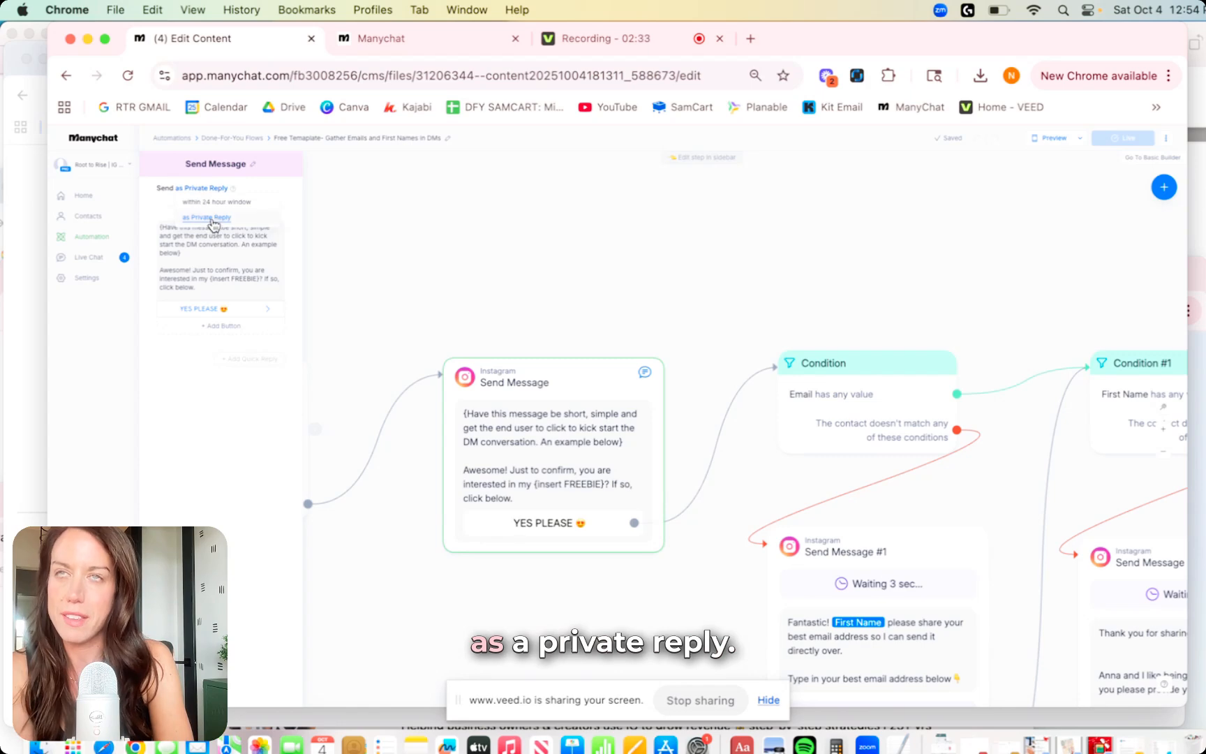
left_click(349, 204)
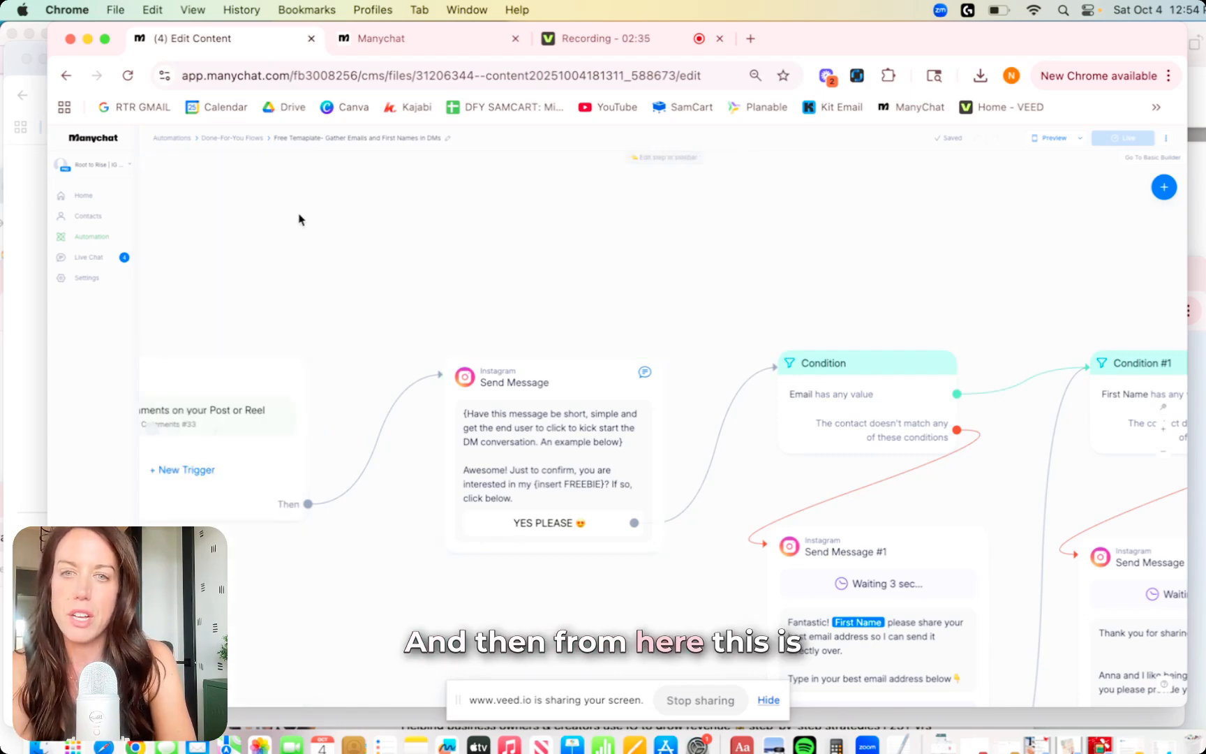
left_click(572, 379)
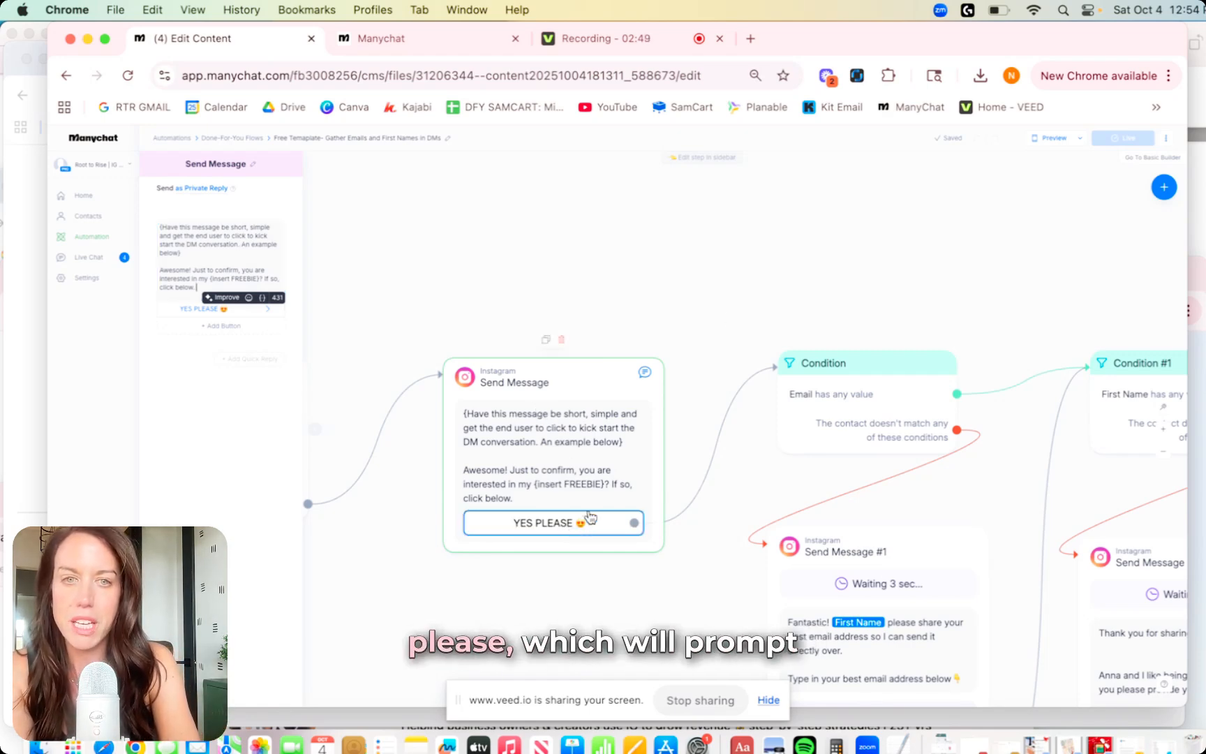
left_click(728, 283)
Check the Condition step's 'Email has any value' rule, then open Send Message #1's email request.
left_click_drag(753, 306, 536, 229)
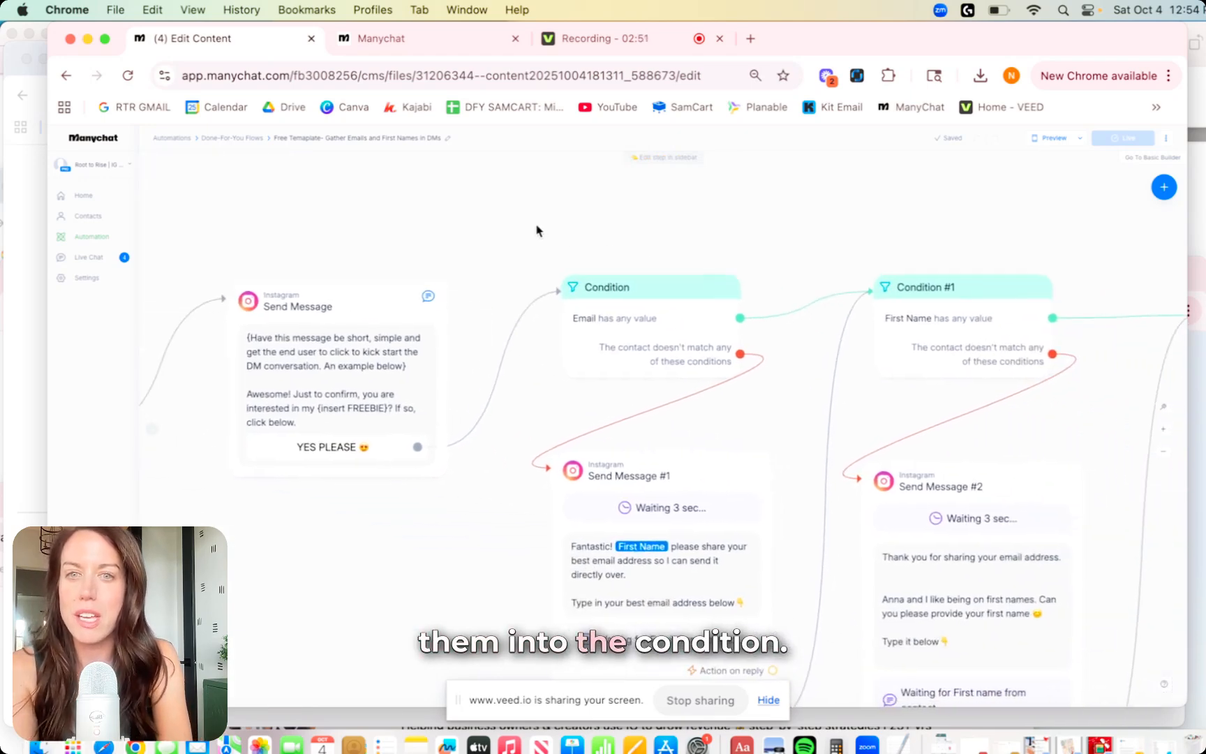
left_click(649, 293)
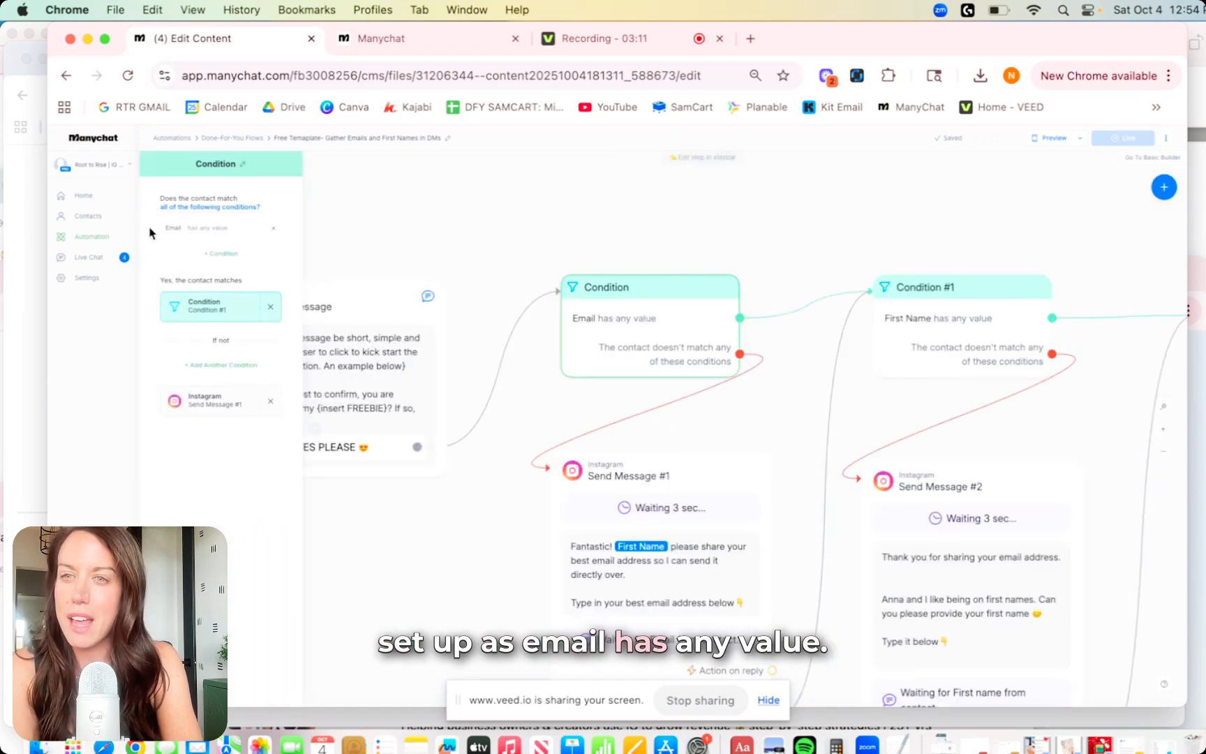
left_click(597, 199)
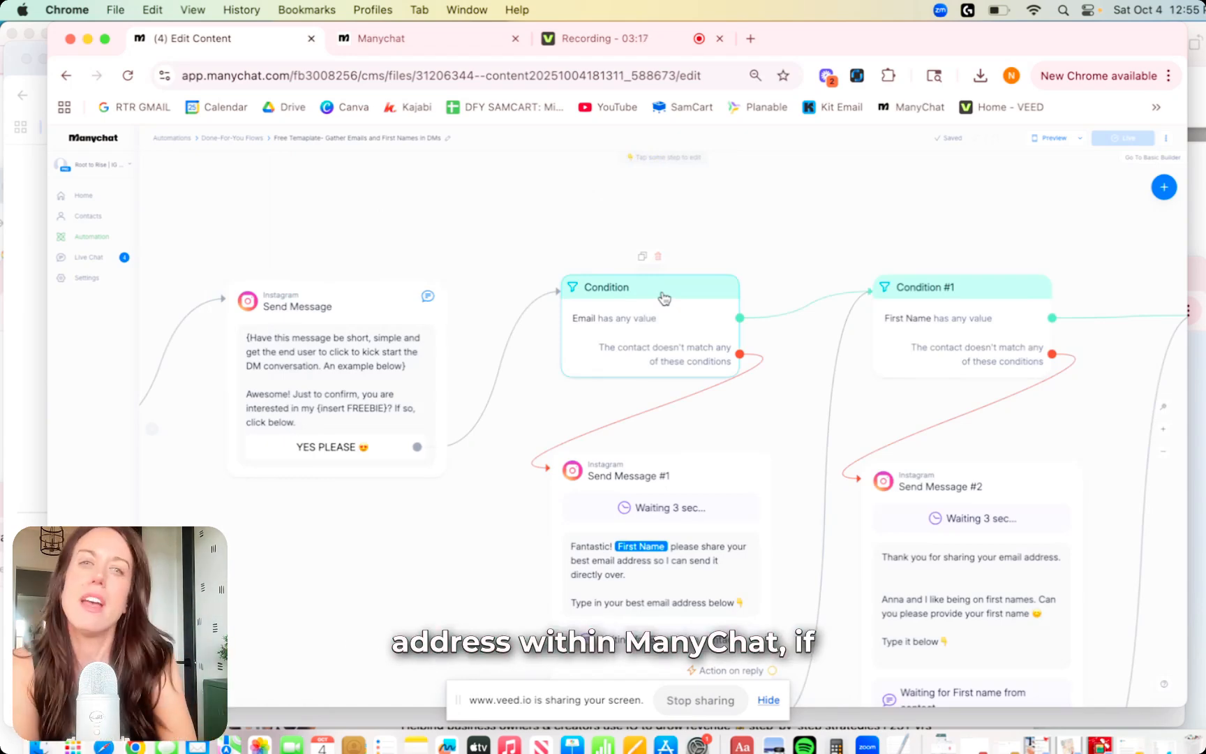
scroll(727, 273, "right", 3)
scroll(726, 272, "right", 4)
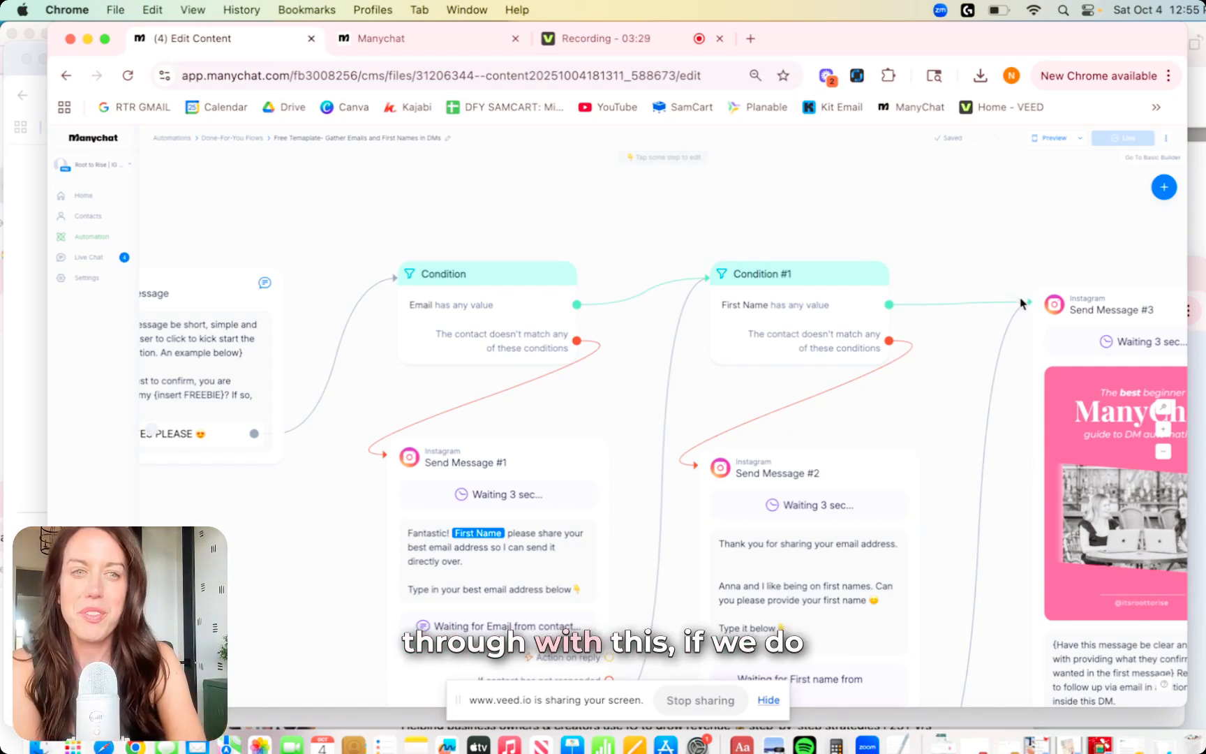
scroll(1050, 261, "right", 5)
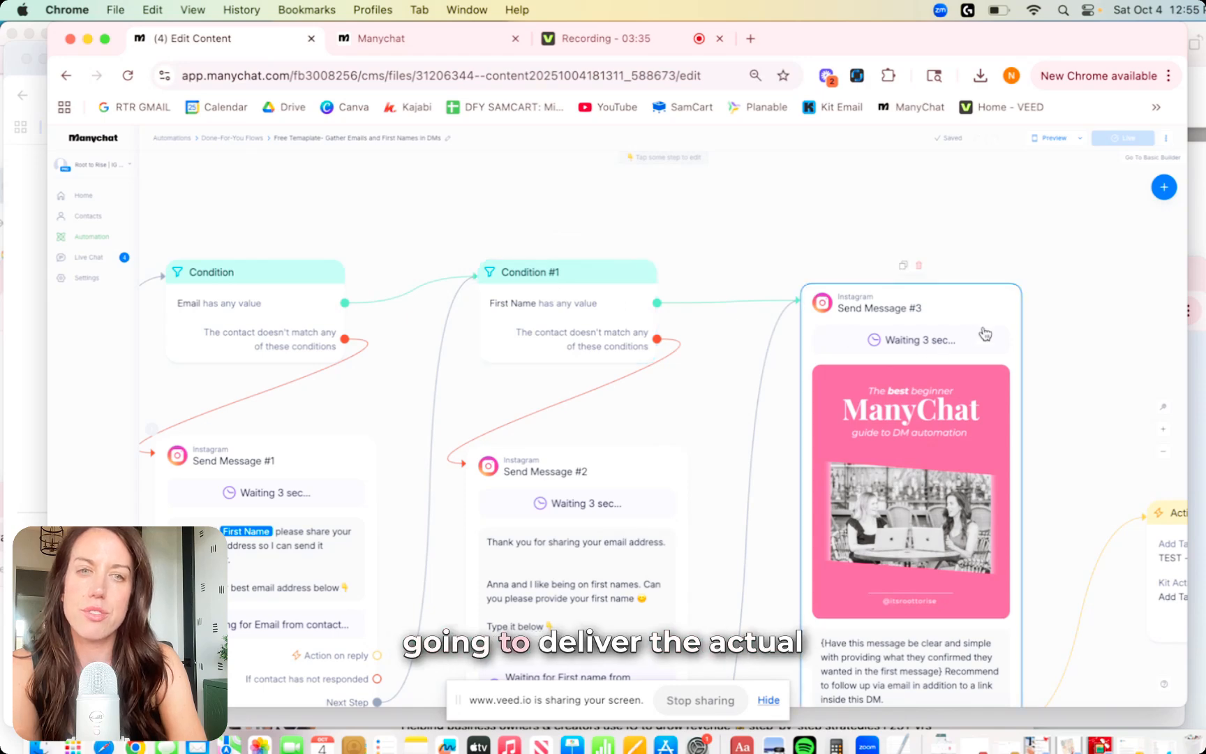
scroll(984, 308, "down", 1)
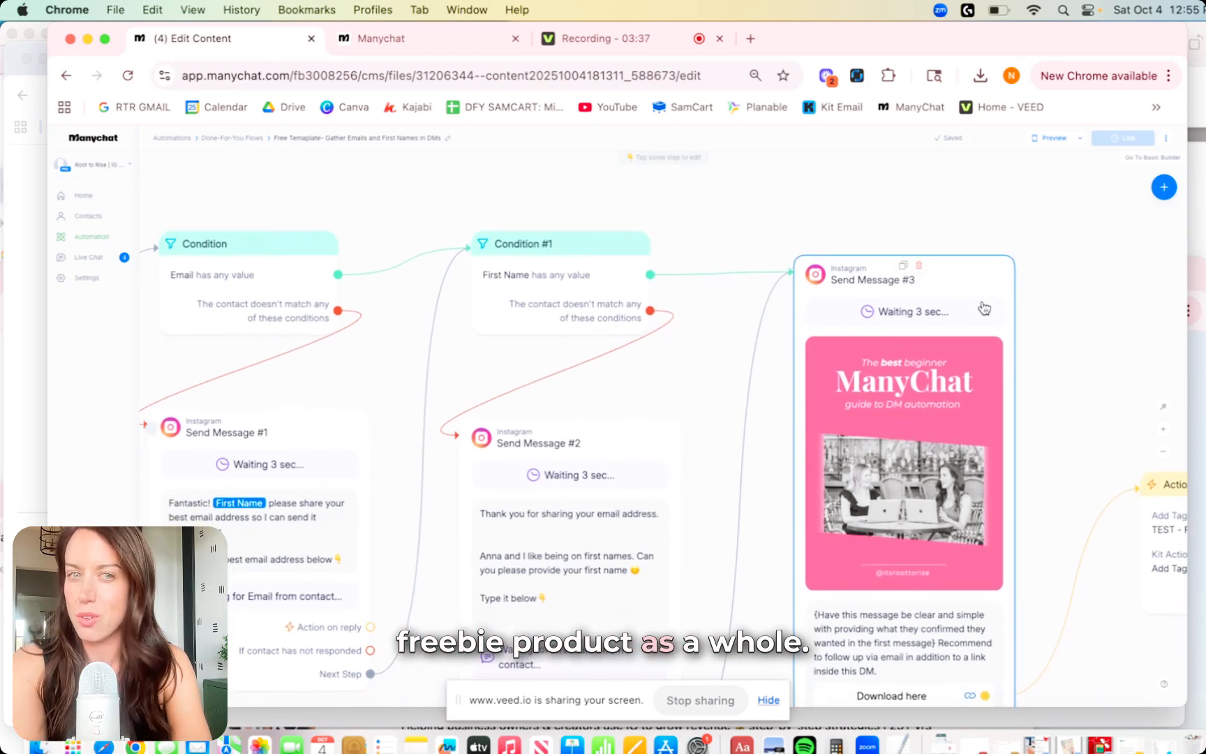
left_click_drag(773, 210, 977, 183)
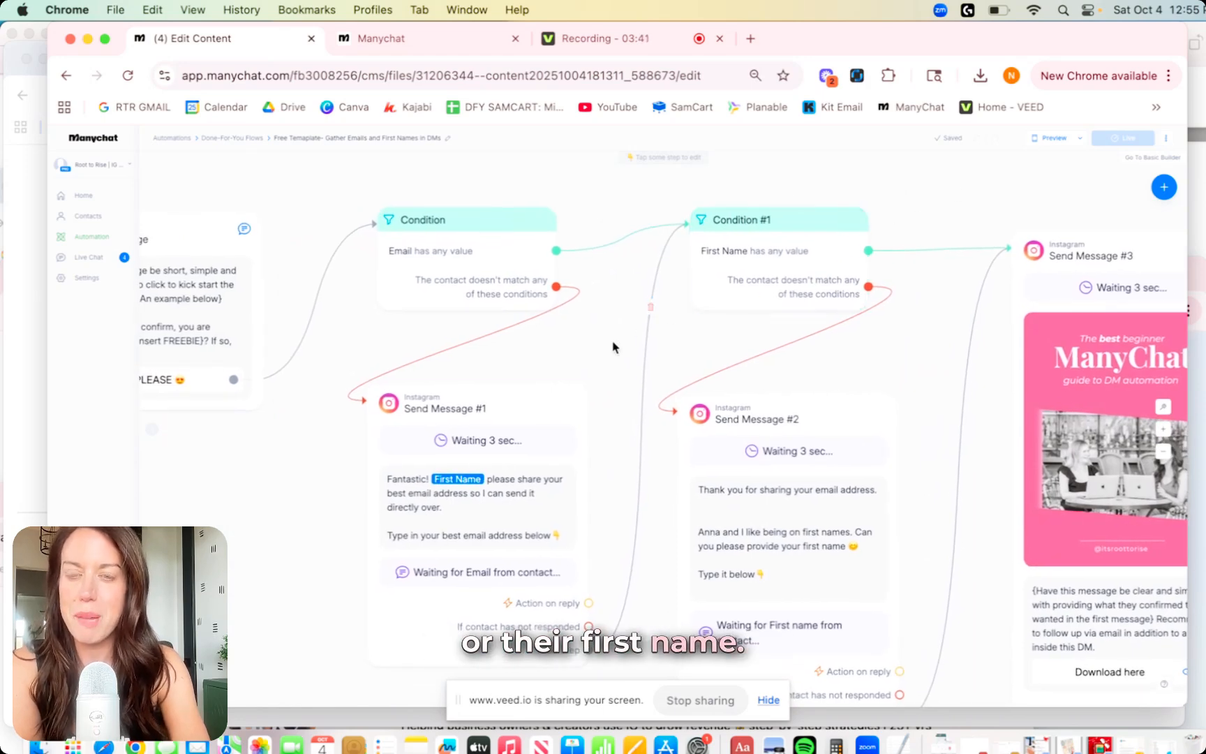
left_click_drag(613, 344, 651, 317)
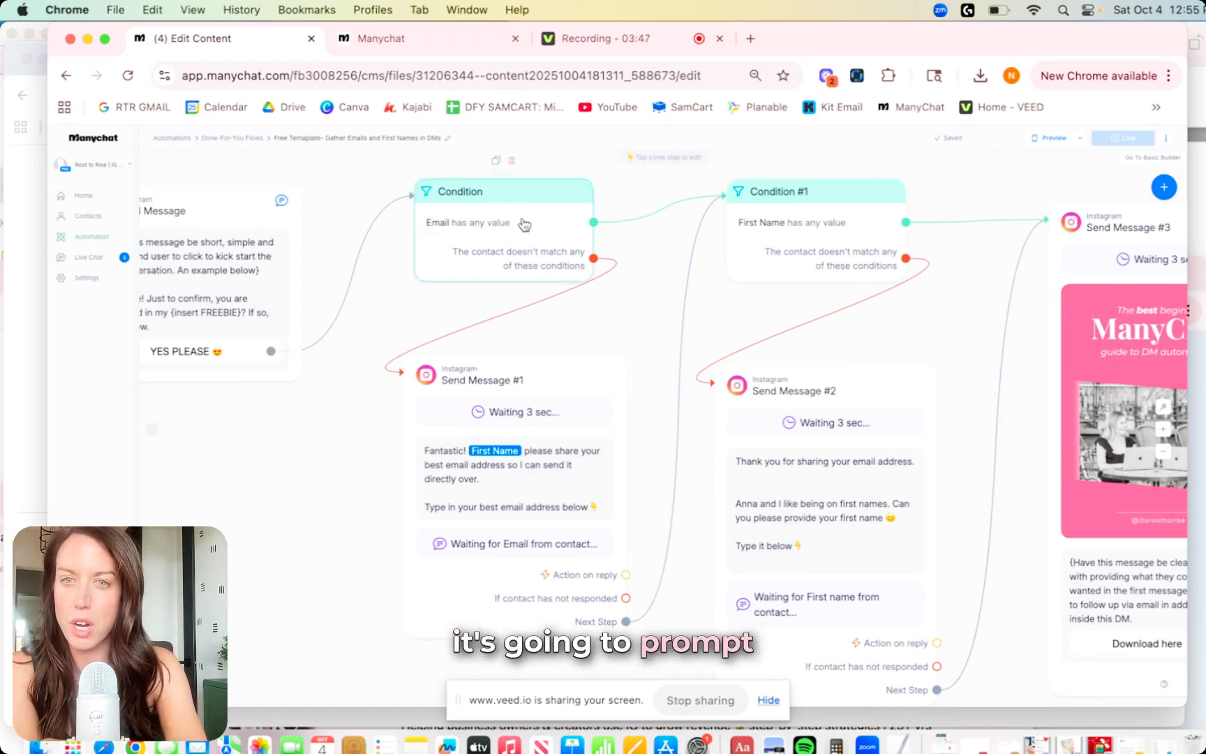
left_click(547, 379)
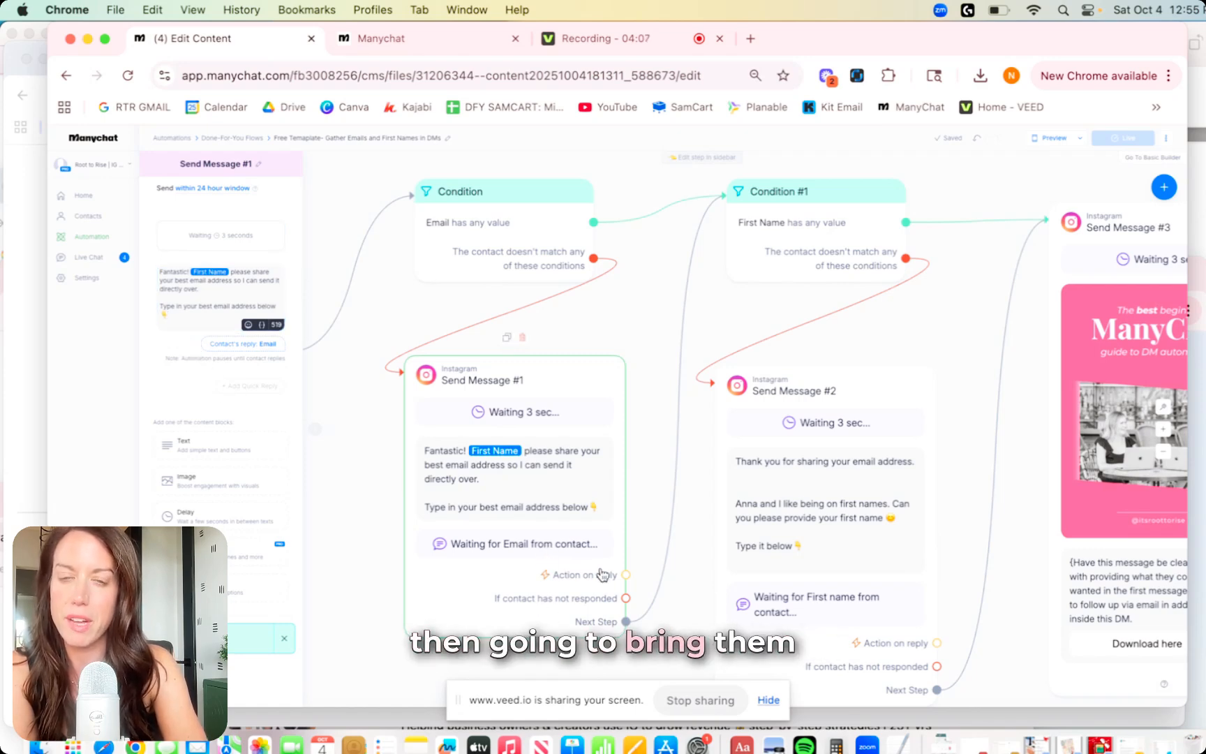
Review Send Message #2, then open Send Message #3 with its guide image and Download here link.
left_click_drag(630, 374, 562, 448)
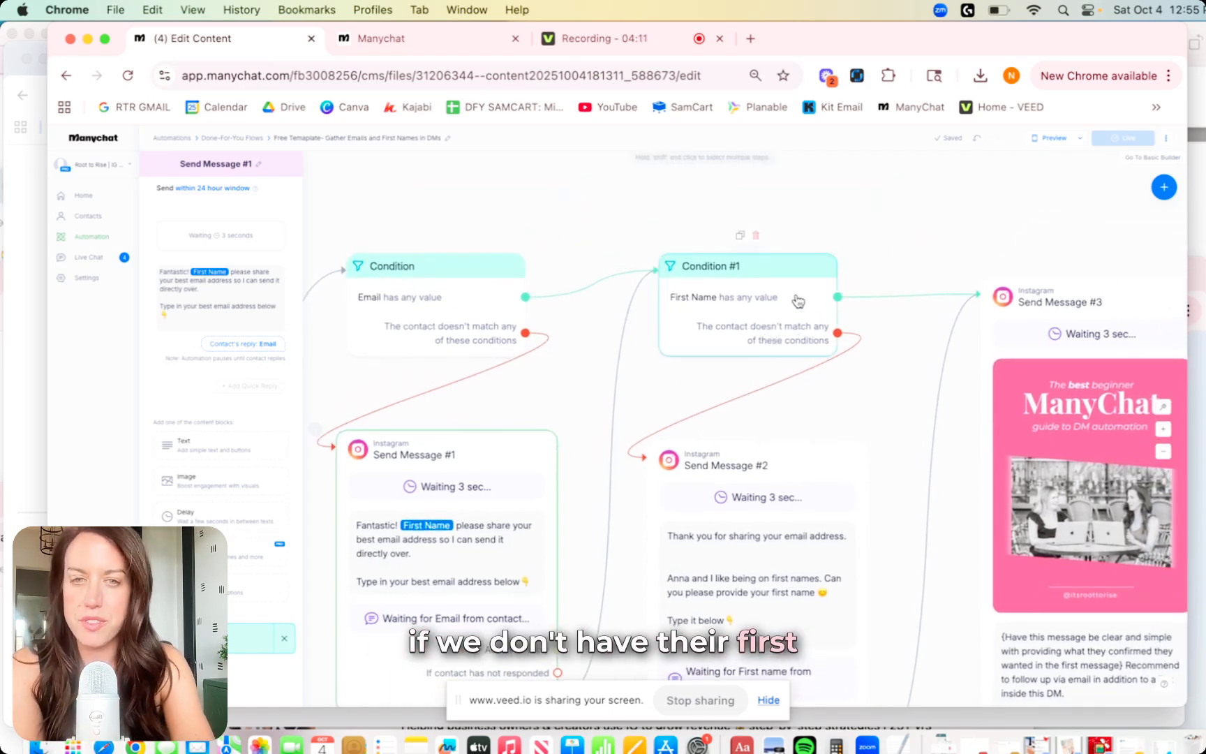
left_click_drag(848, 398, 848, 358)
left_click(826, 422)
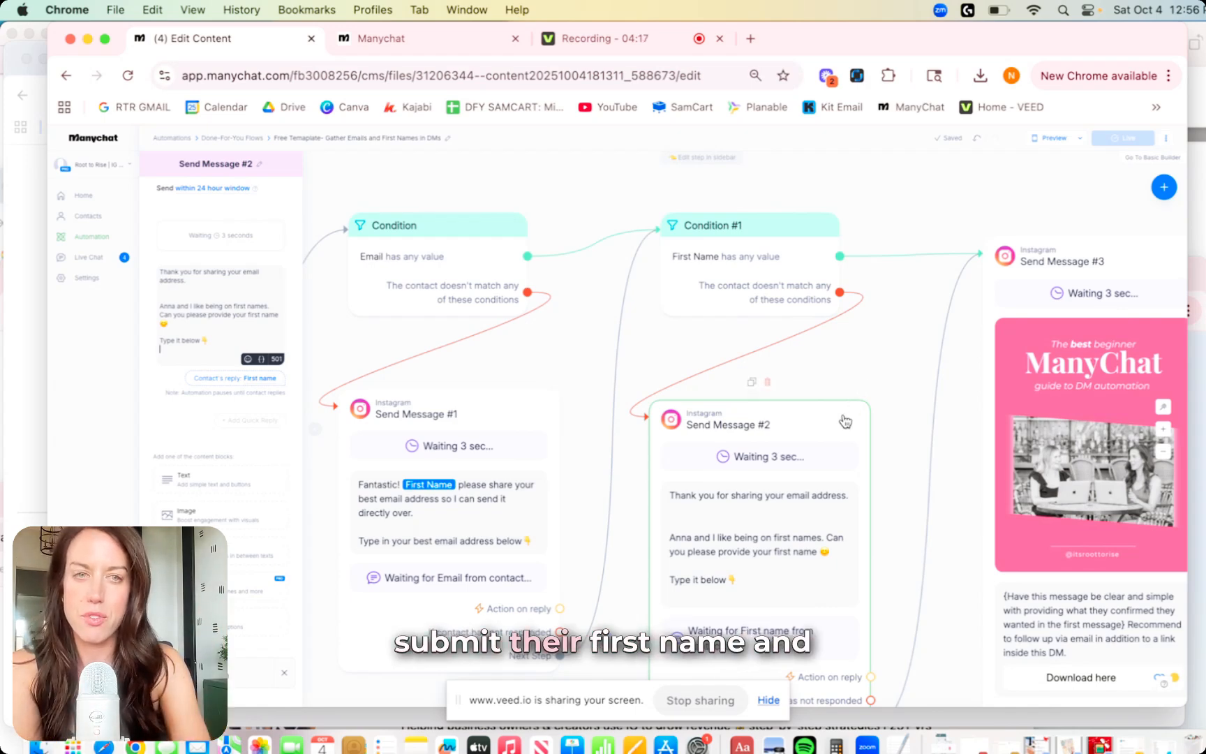
left_click_drag(948, 361, 776, 301)
left_click(974, 195)
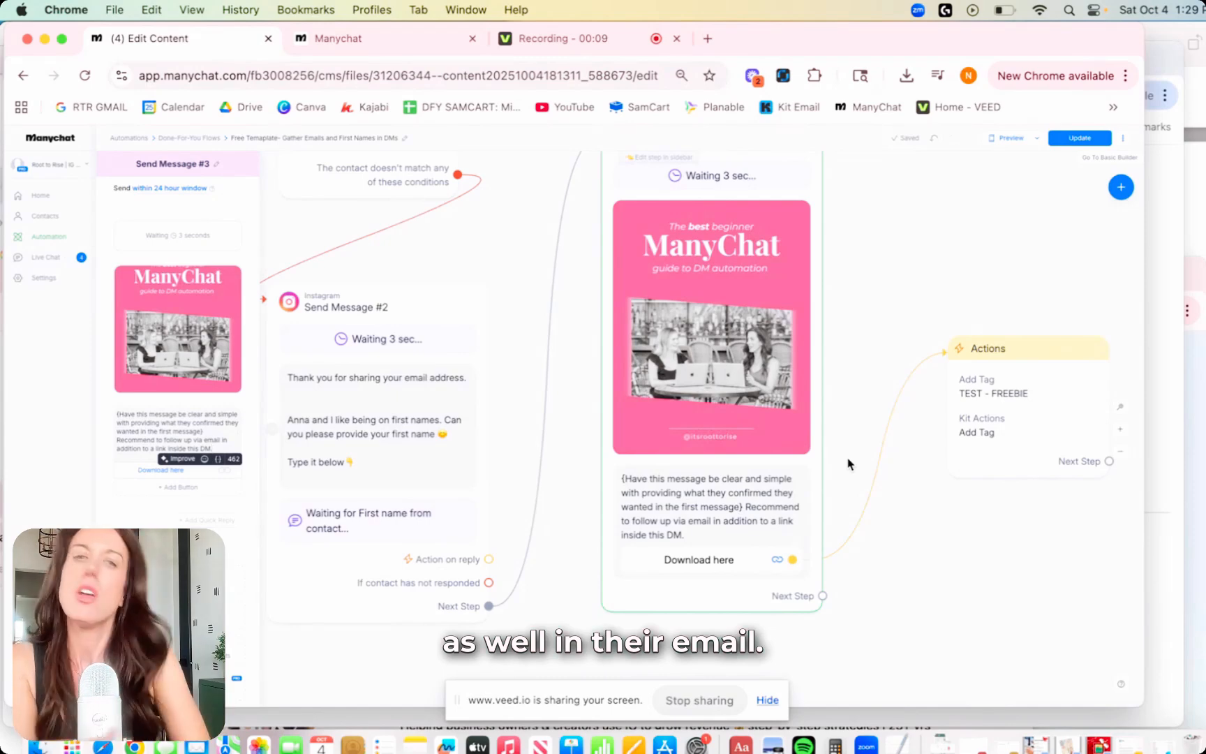
Close the message editor and zoom to review the flow ending in the TEST - FREEBIE Actions step.
left_click(910, 341)
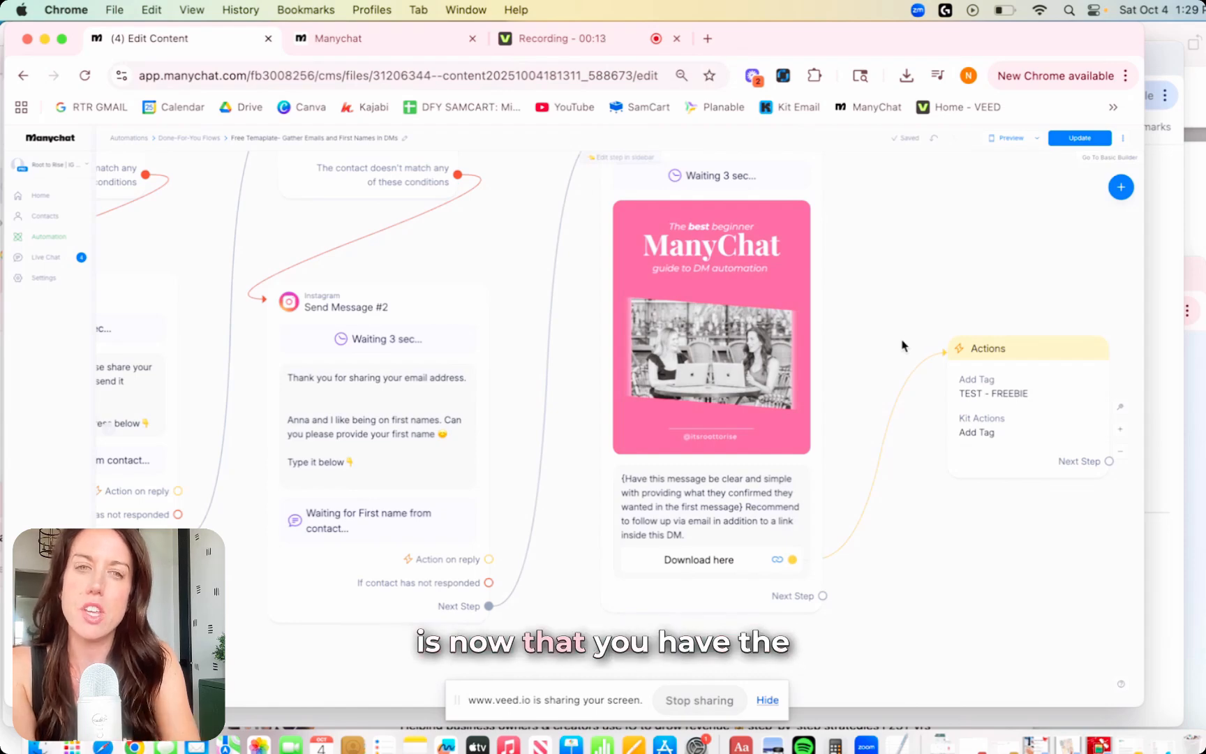
scroll(901, 344, "down", 3)
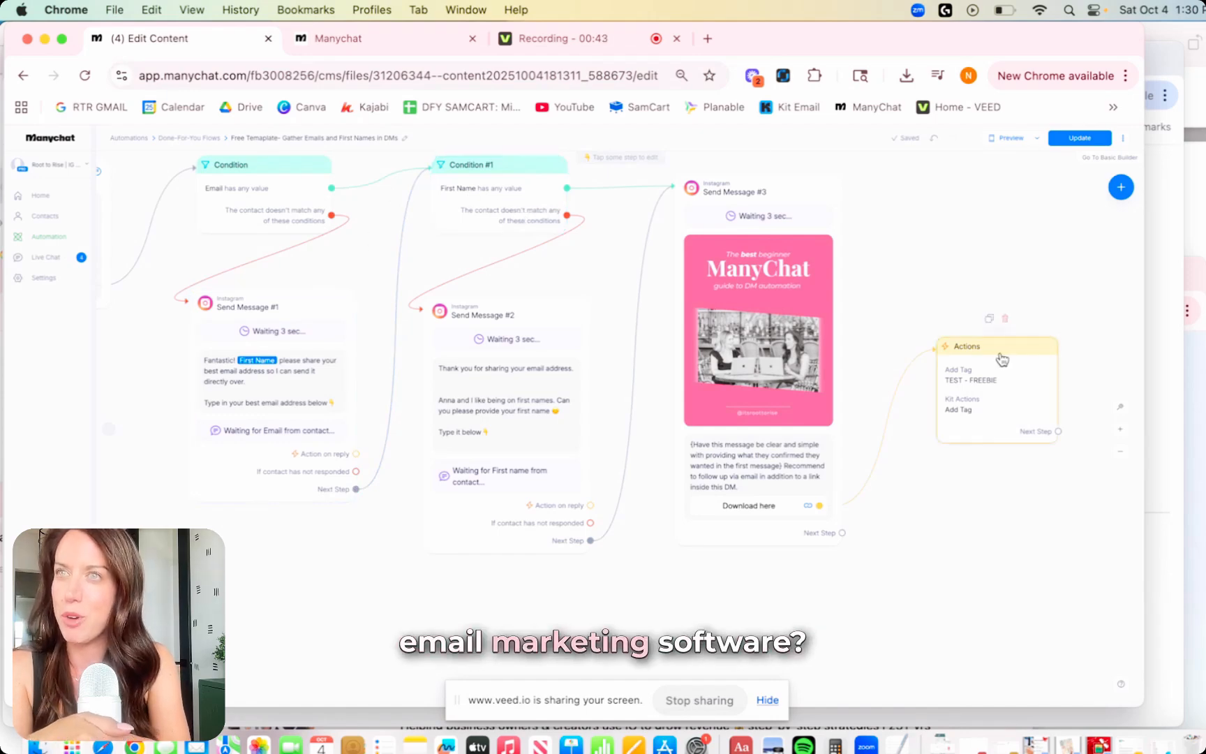
scroll(864, 276, "up", 3)
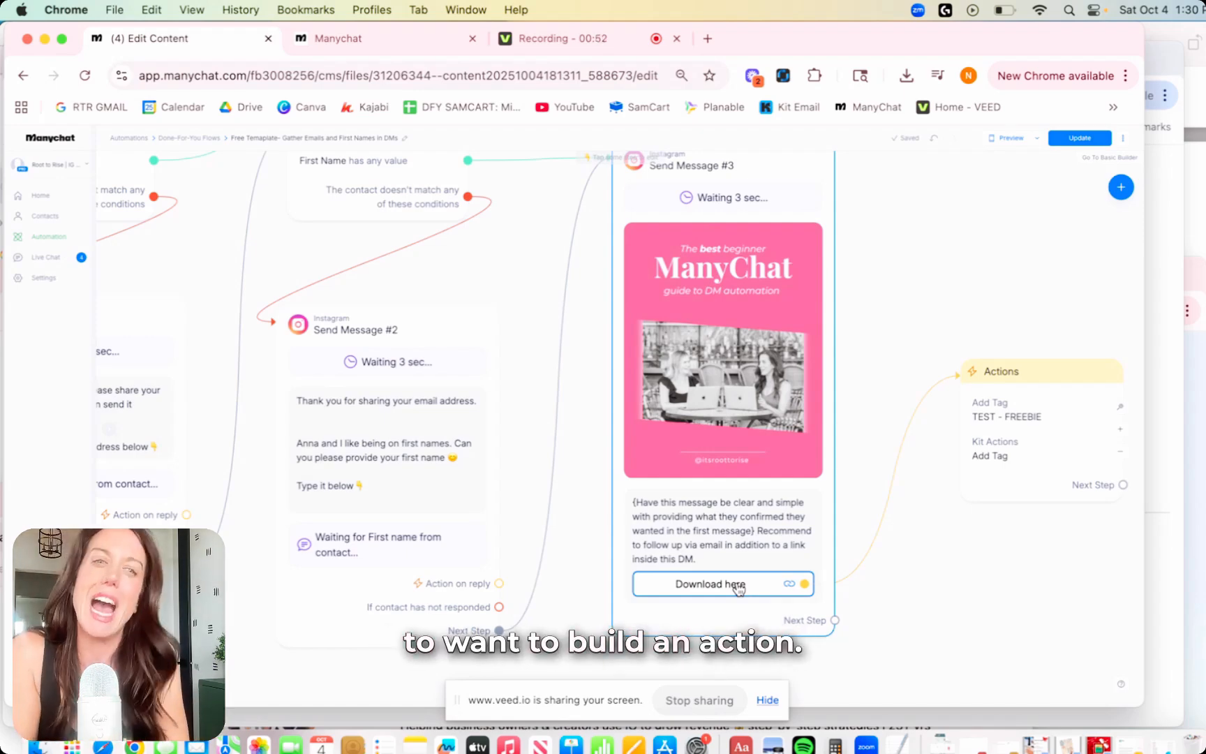
Delete the TEST - FREEBIE Add Tag and Kit Actions items from the final Actions step.
left_click(1054, 381)
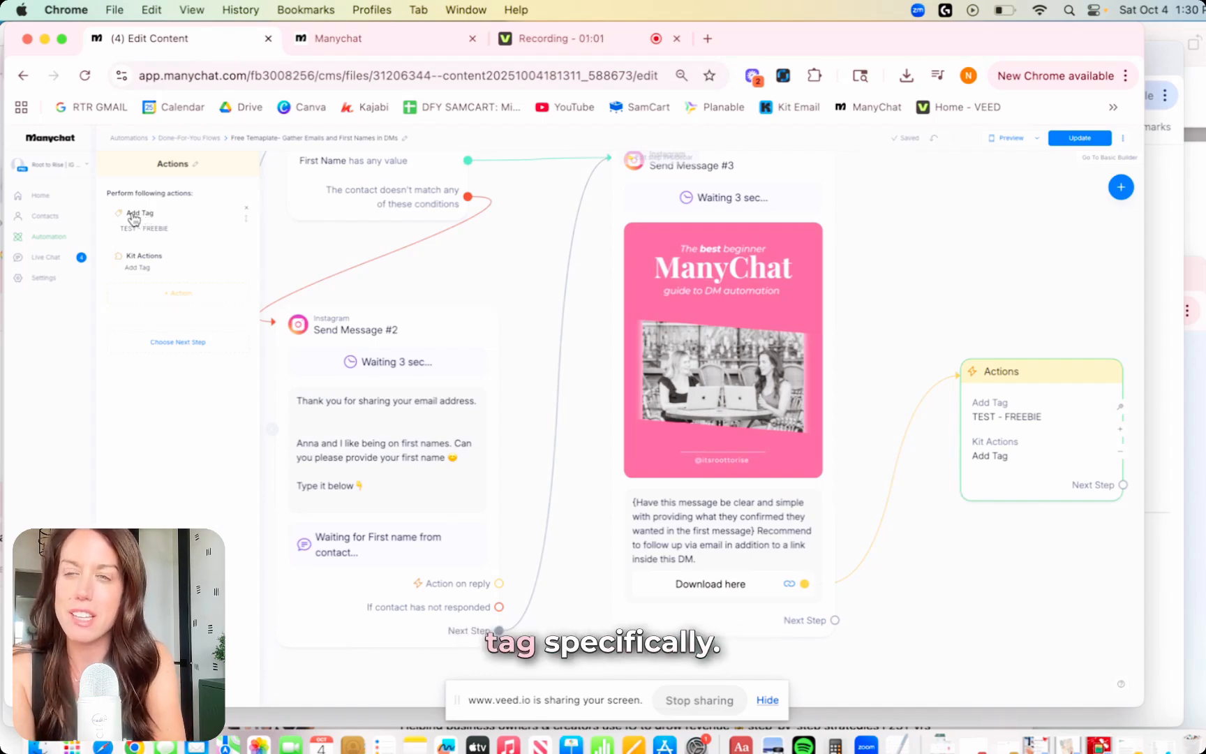
left_click(180, 293)
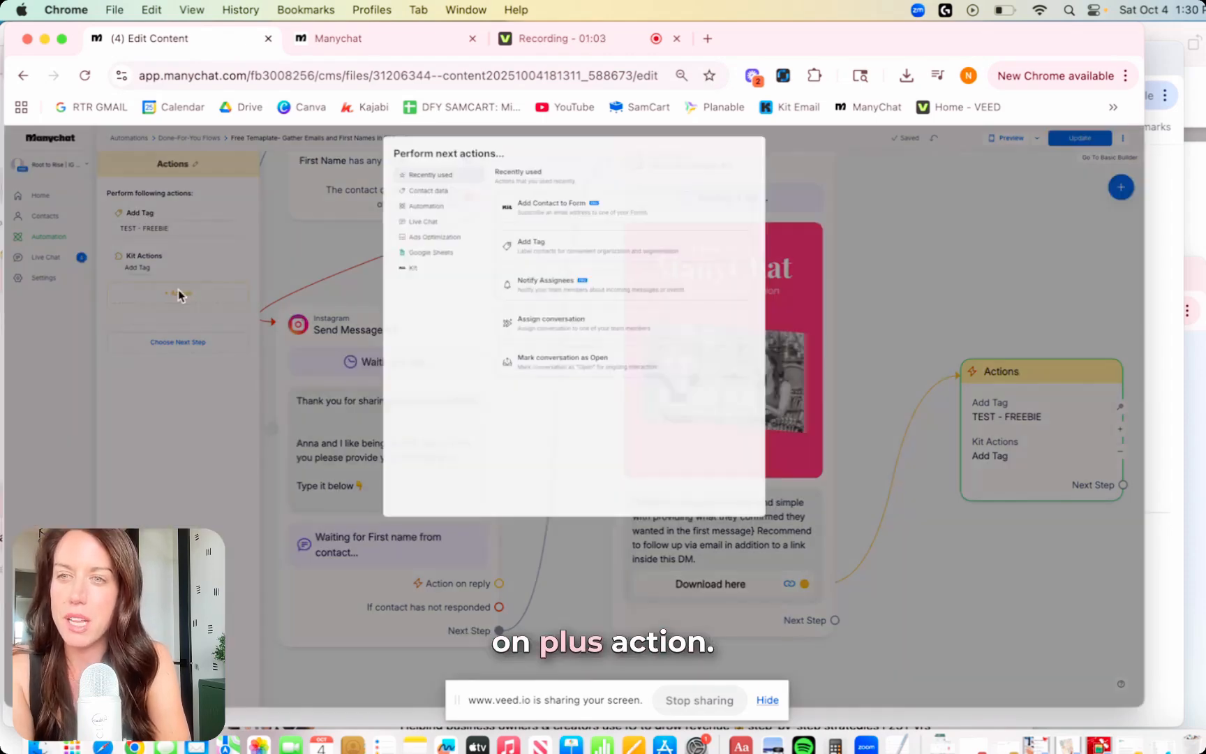
left_click(284, 243)
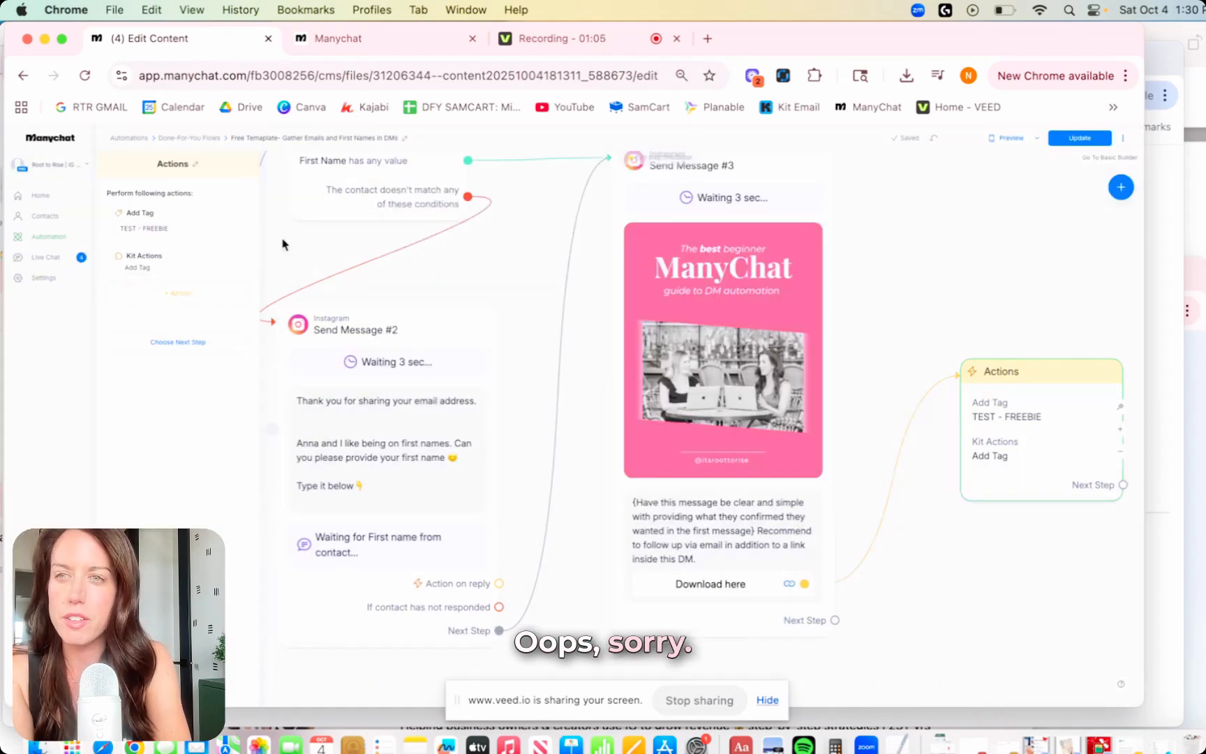
left_click(136, 228)
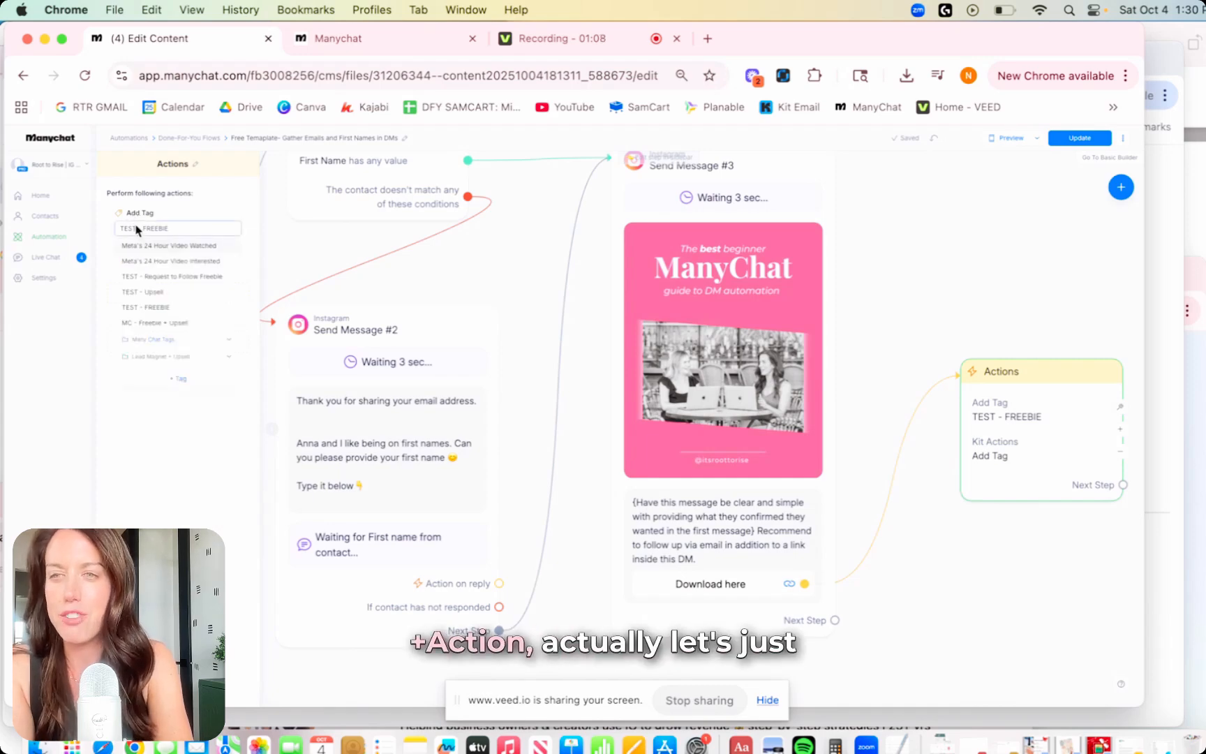
left_click(244, 203)
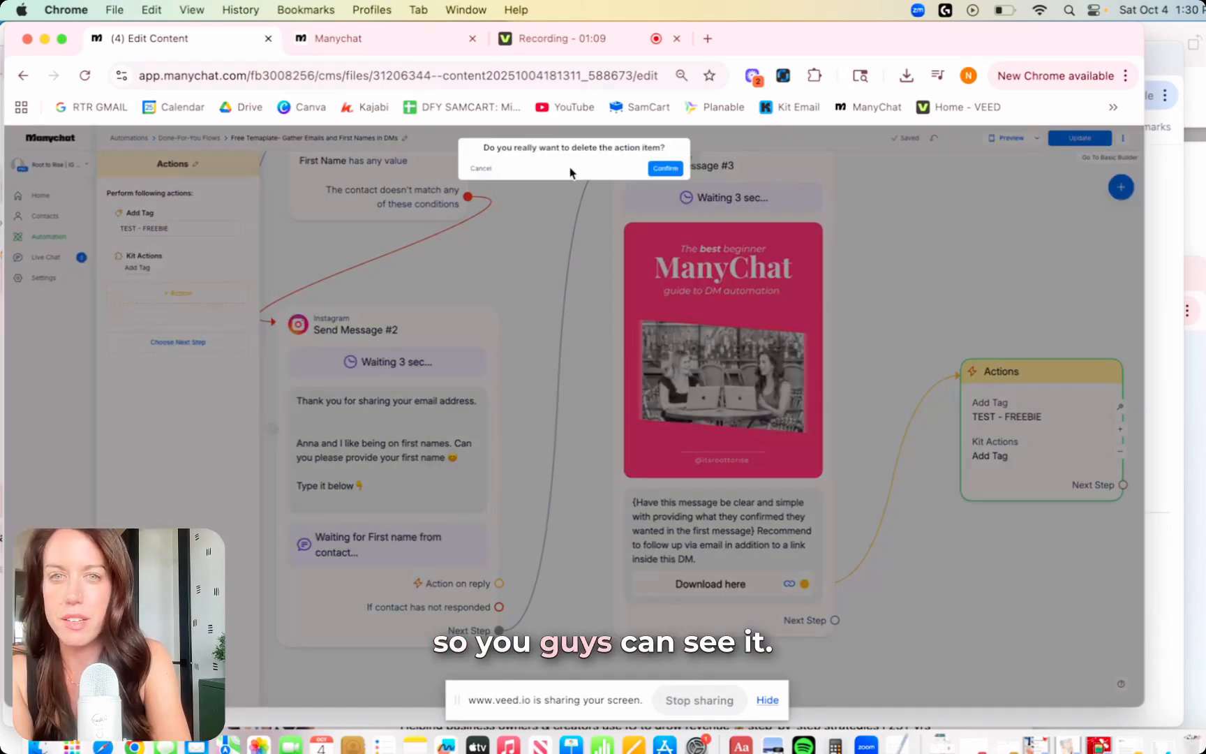
left_click(665, 169)
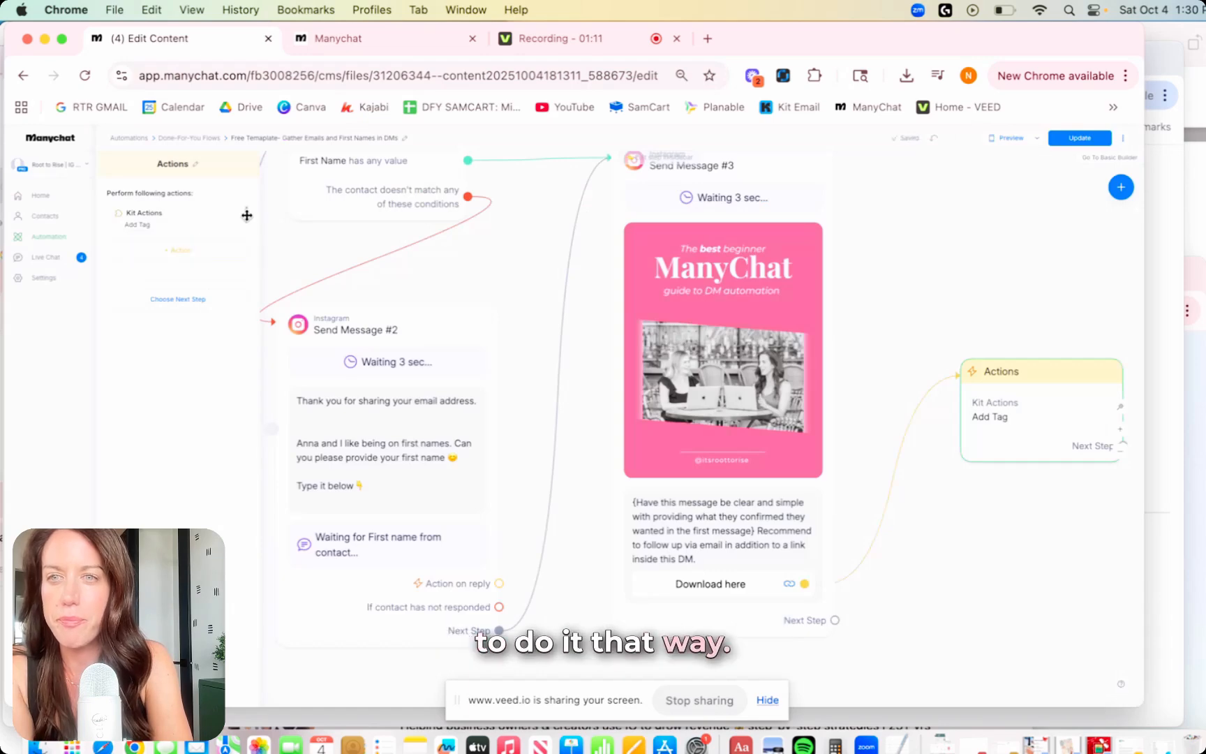
left_click(246, 210)
left_click(665, 169)
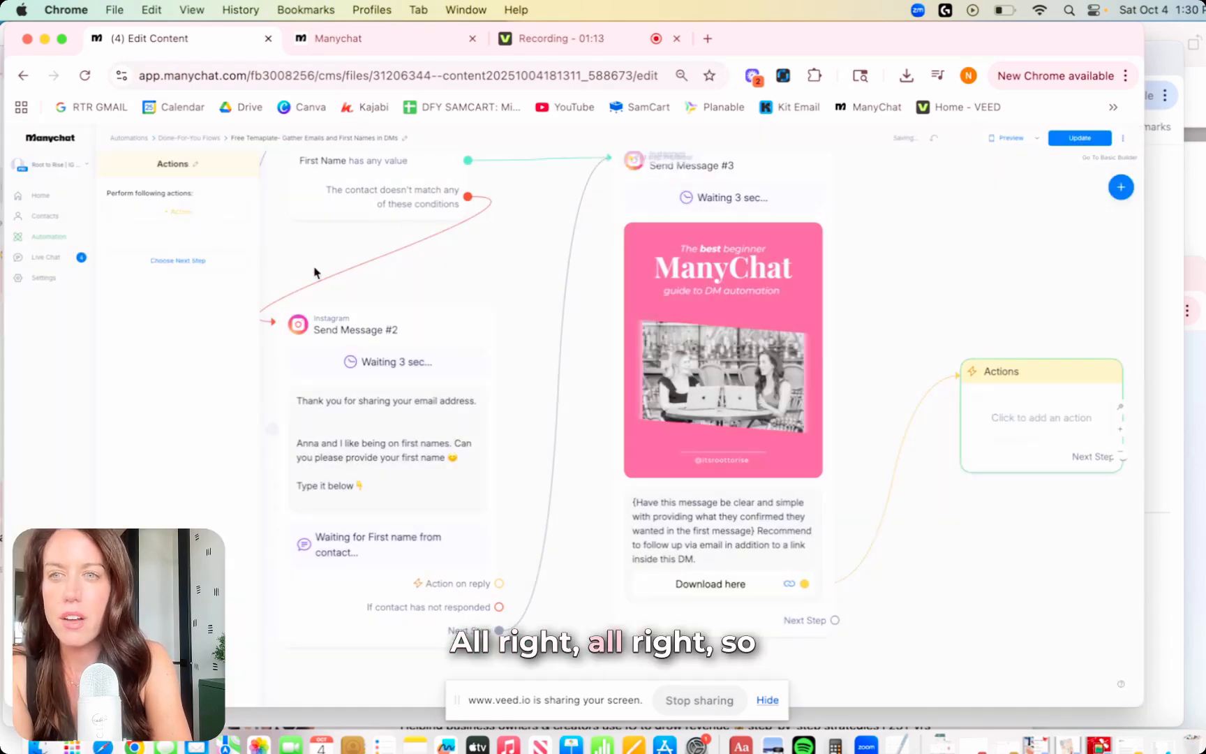
left_click(176, 213)
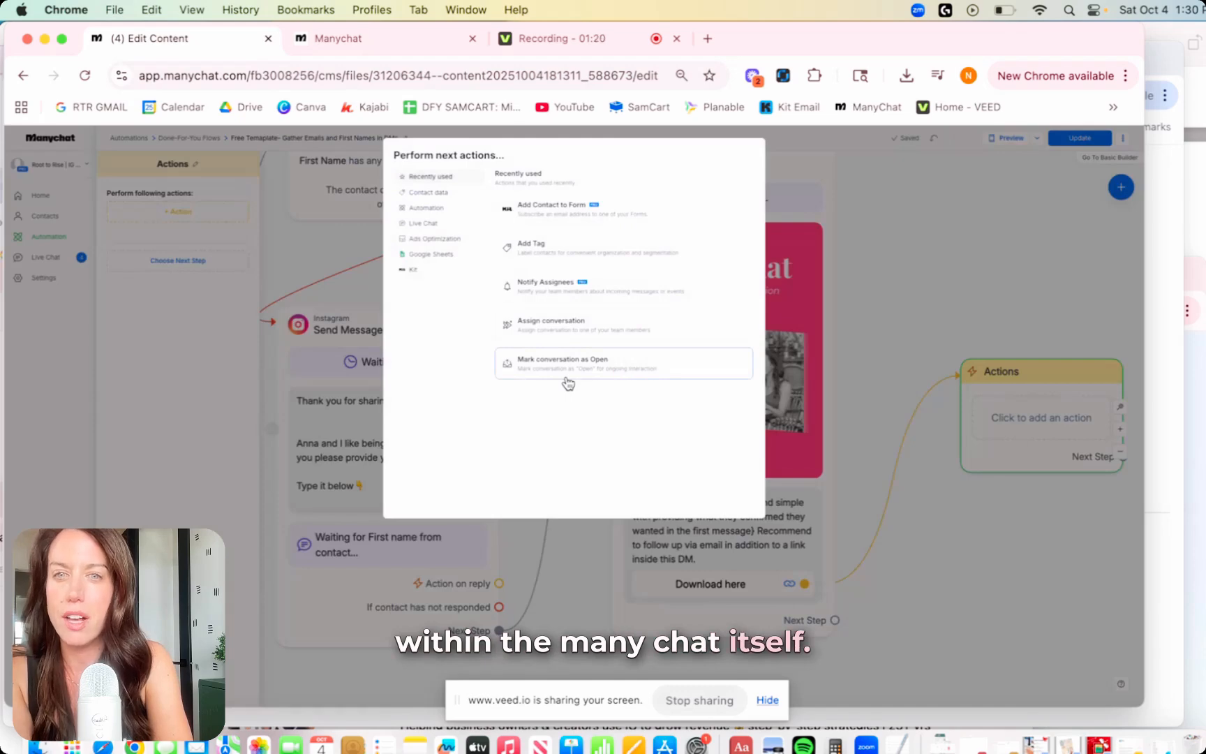
Add an Add Tag action that applies the existing TEST - FREEBIE tag.
left_click(533, 258)
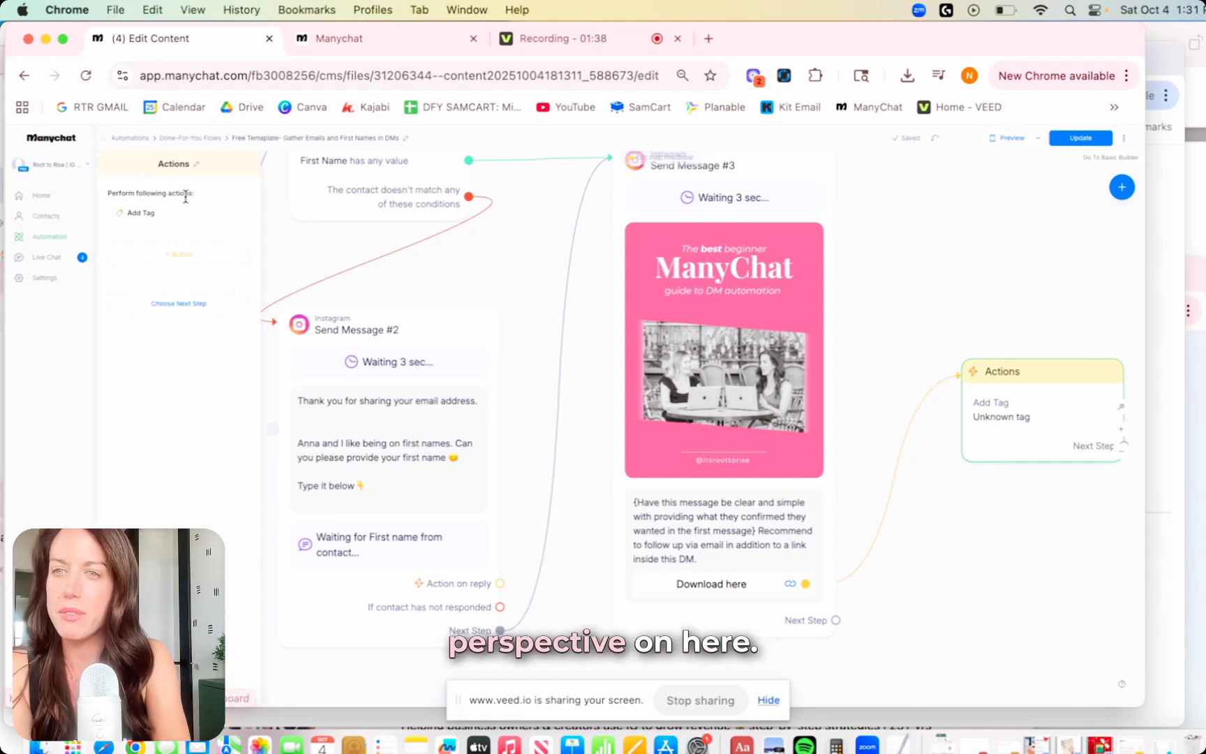
left_click(138, 214)
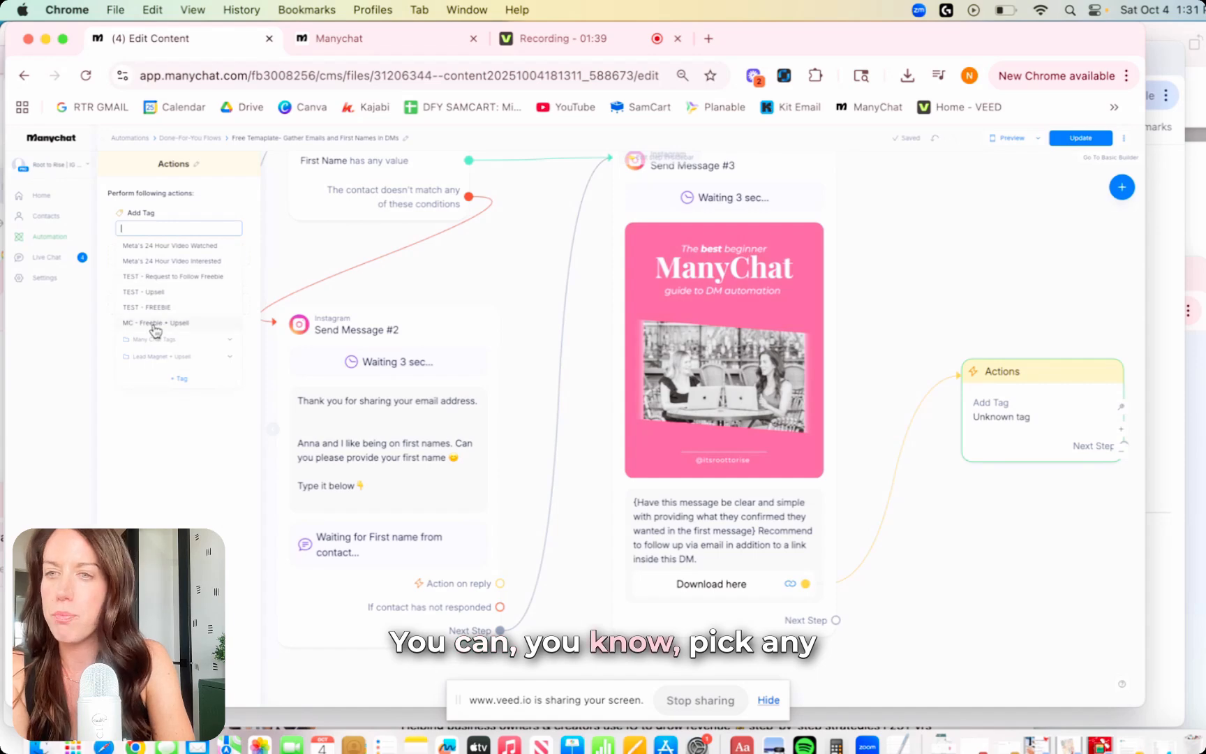
left_click(180, 378)
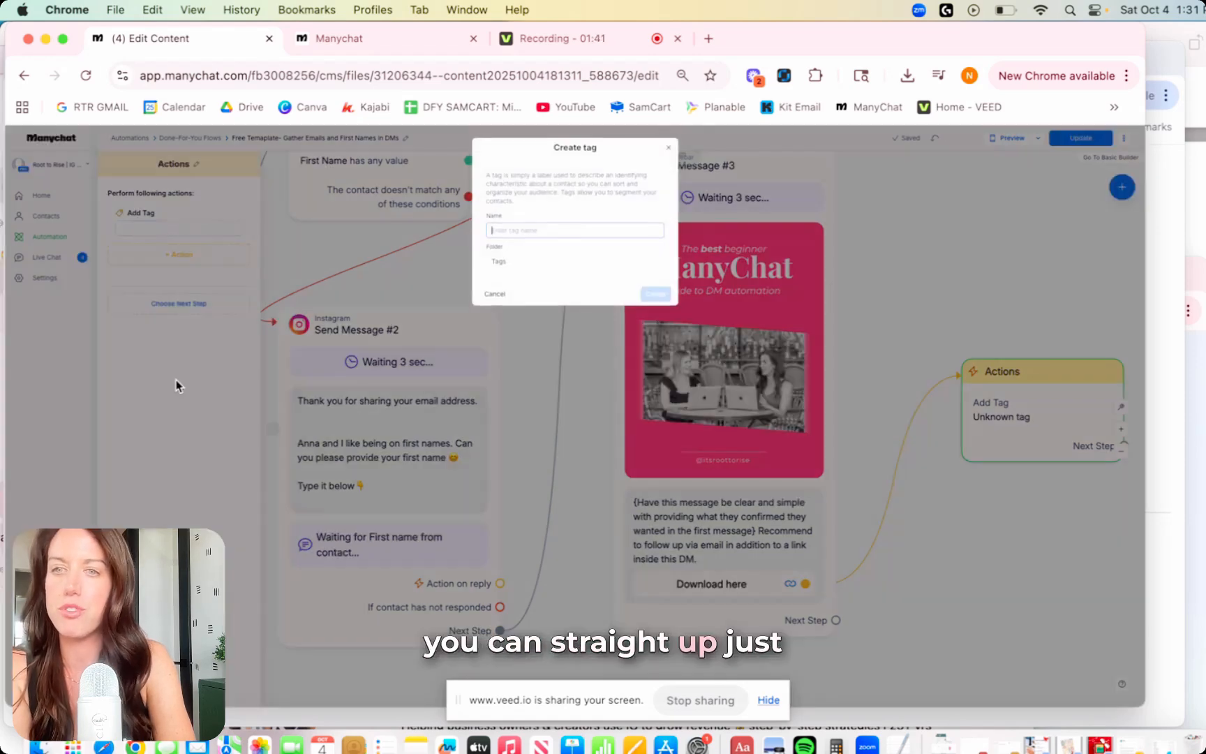
left_click(669, 150)
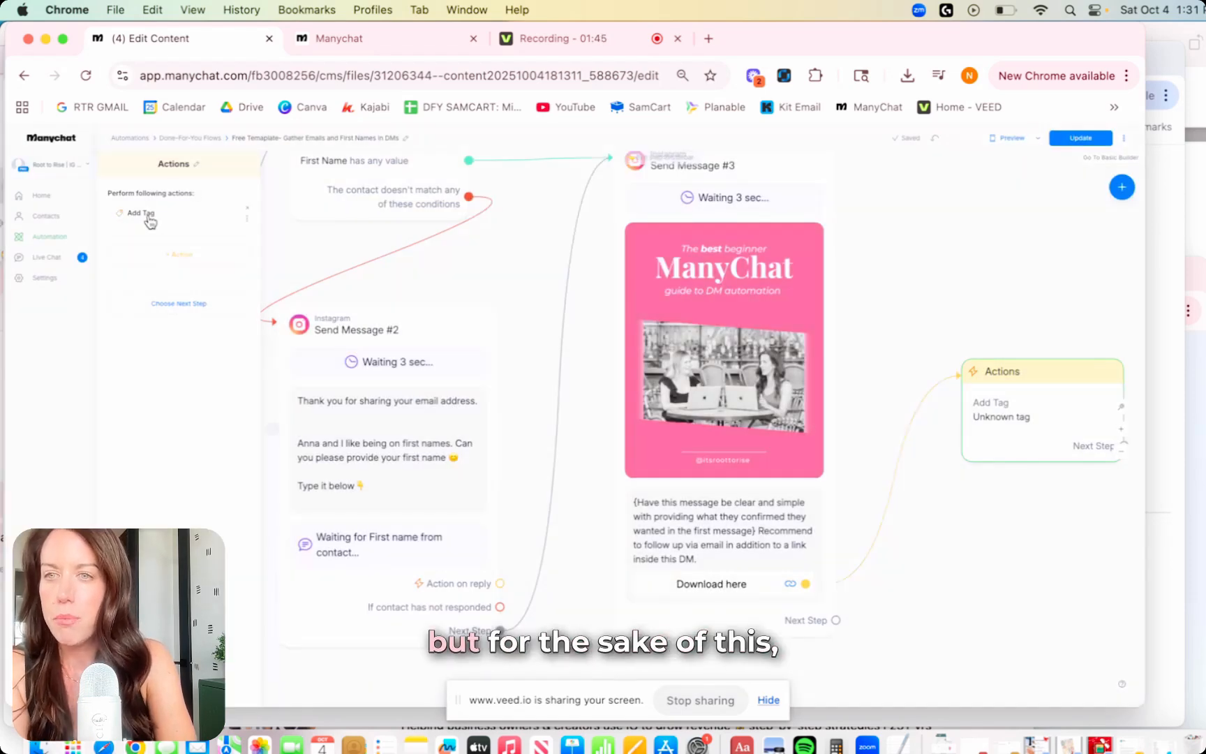
left_click(149, 229)
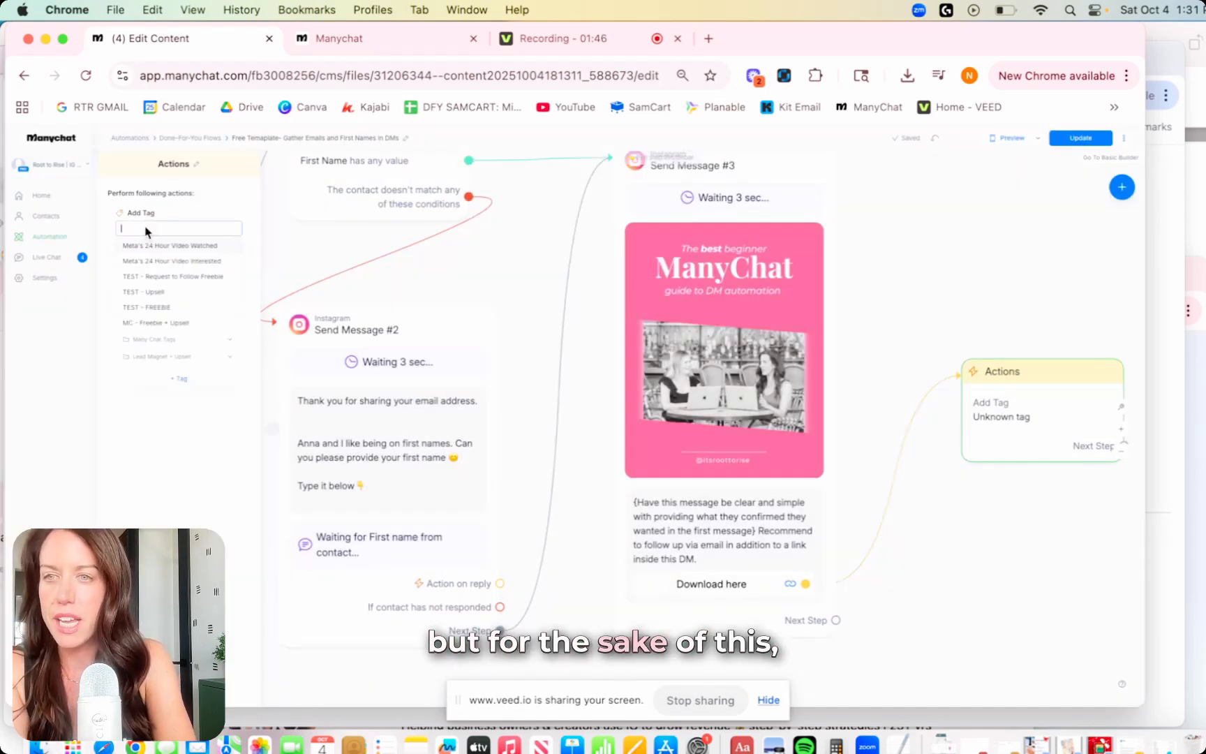
left_click(163, 308)
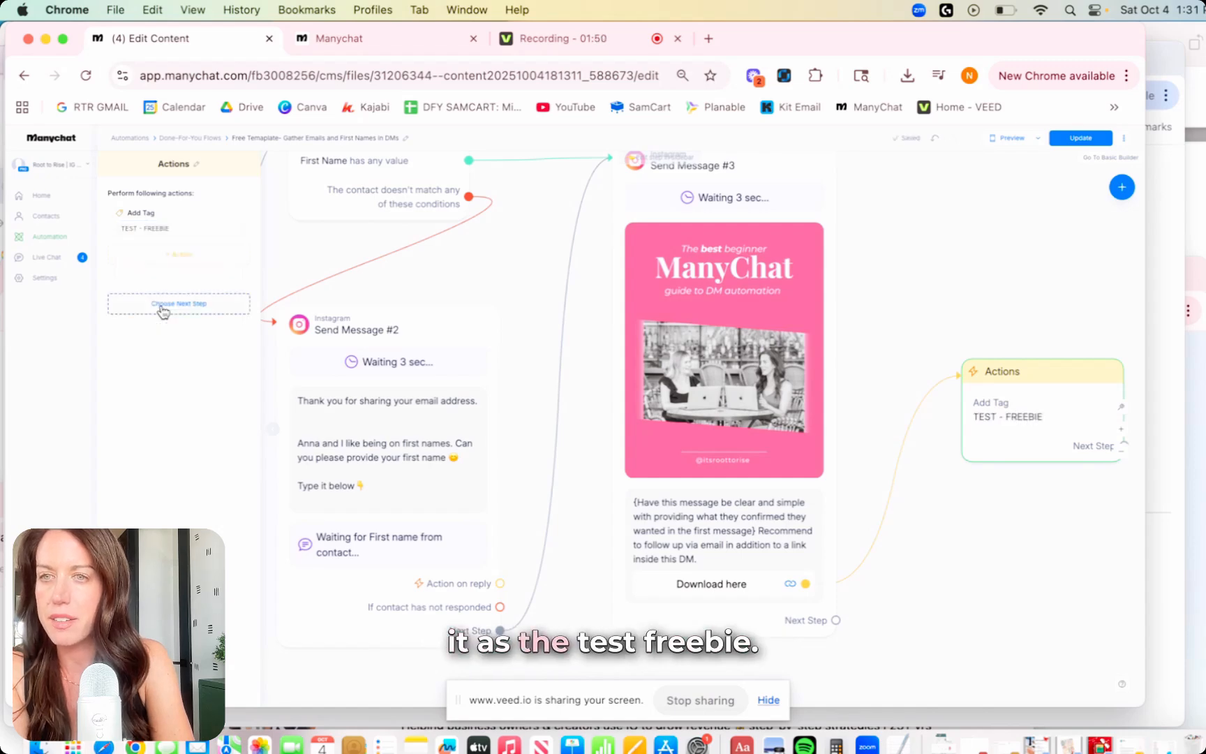
Add Kit's Add Tag action to the final Actions step.
left_click(196, 260)
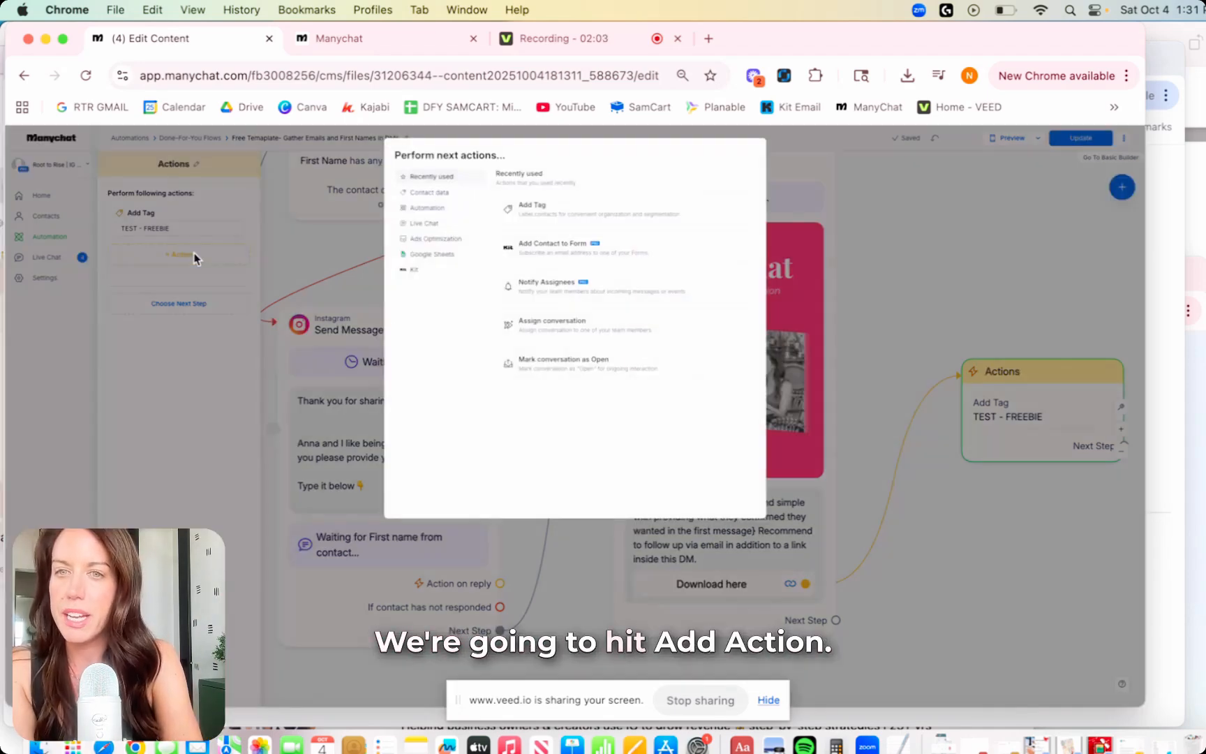
left_click(422, 271)
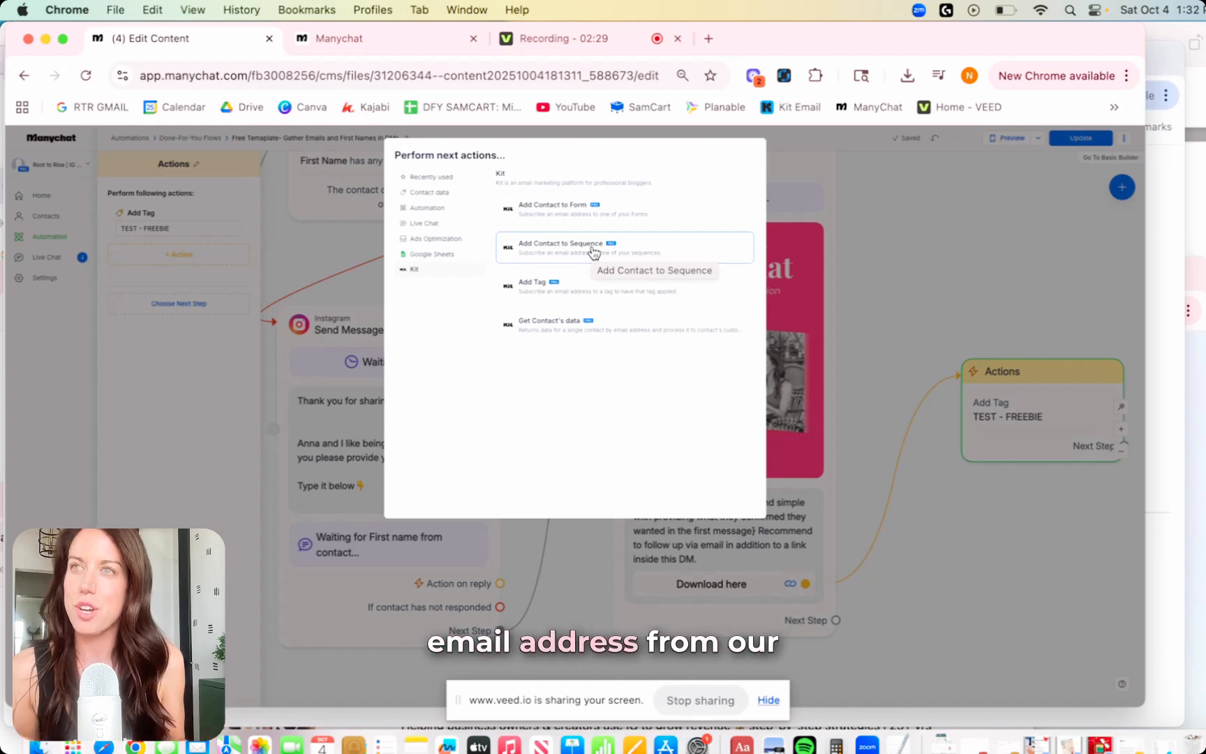
left_click(532, 282)
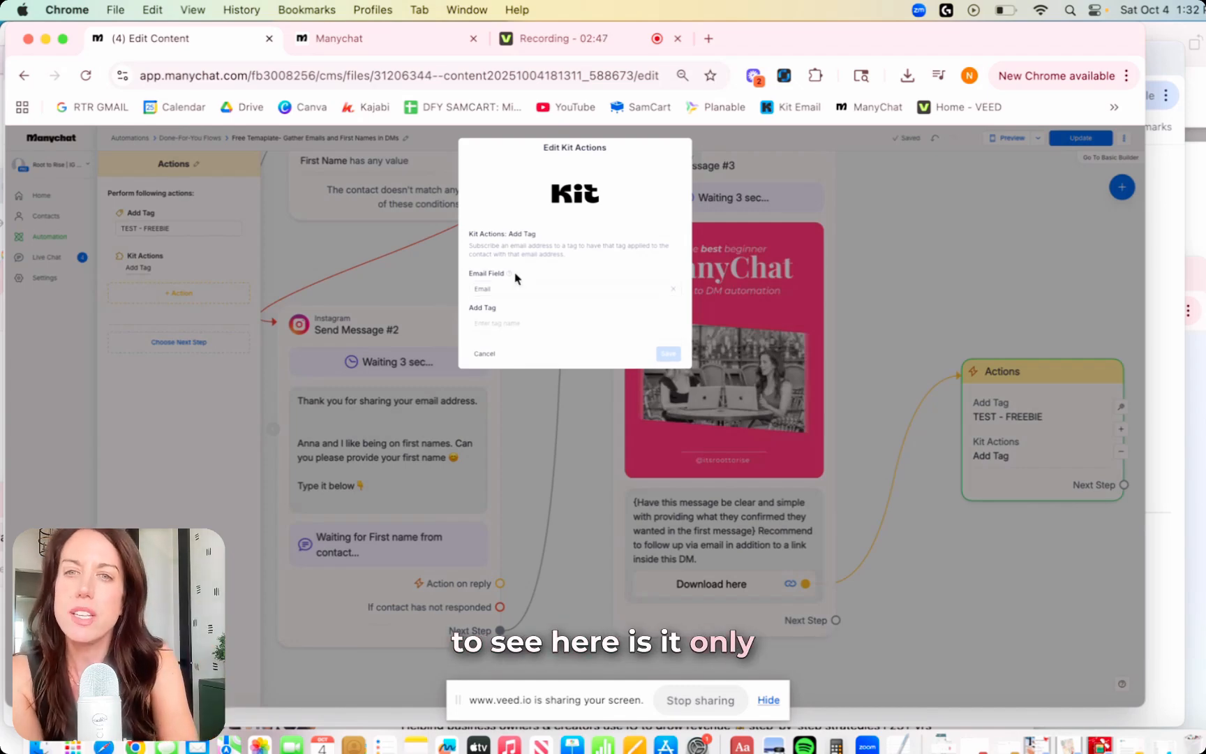
Set the Kit action to use the Email field and the 'Many Chat Beginner Guide - FREEBIE' tag, then save.
mouse_move(511, 274)
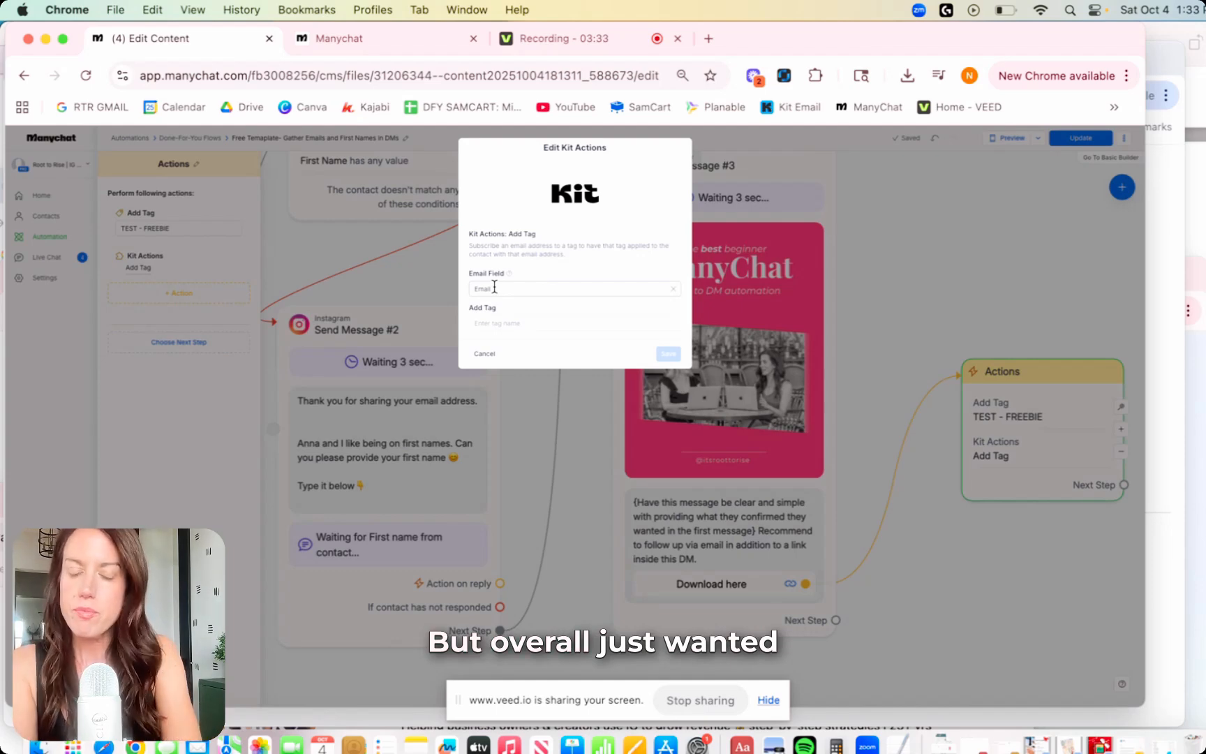
left_click(494, 288)
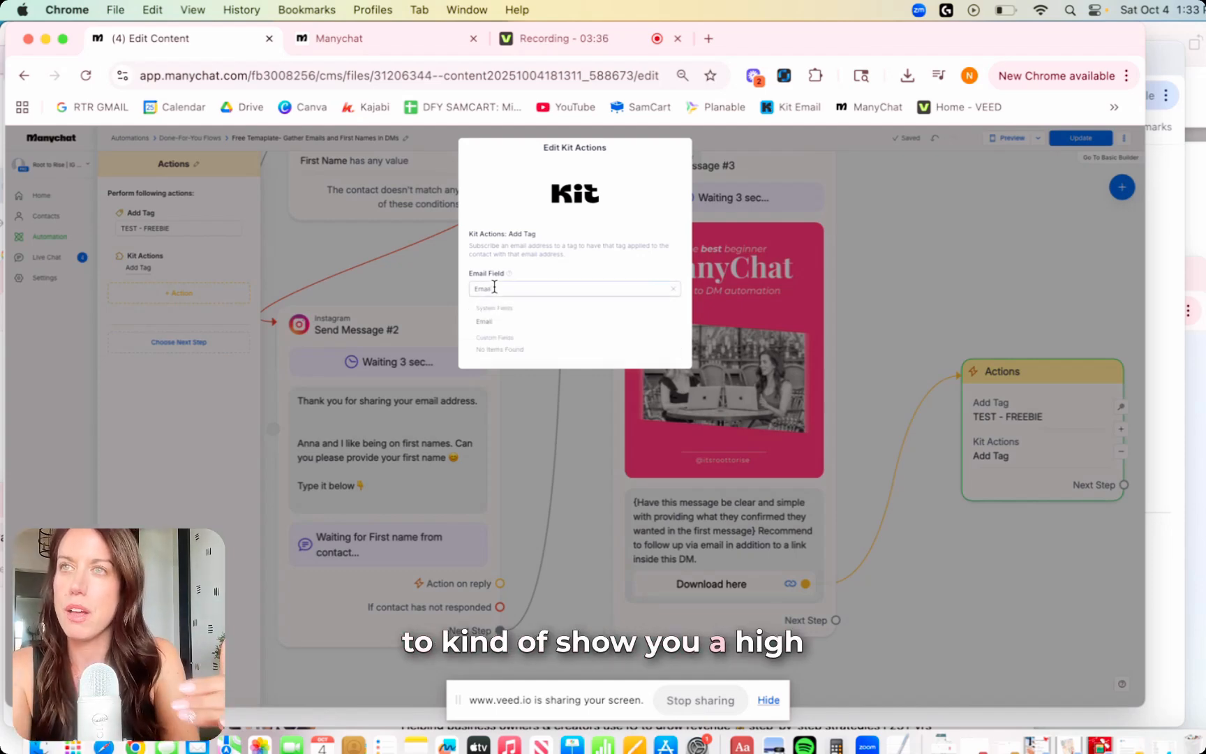
left_click(662, 175)
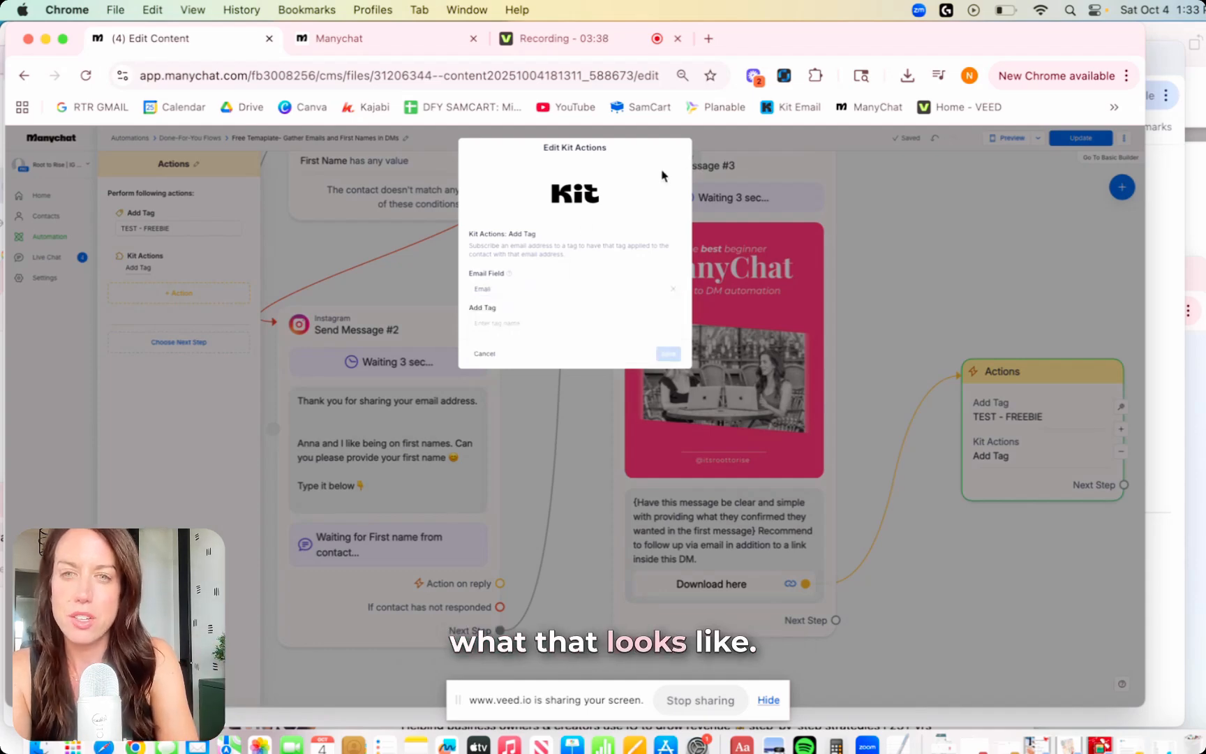
left_click(471, 328)
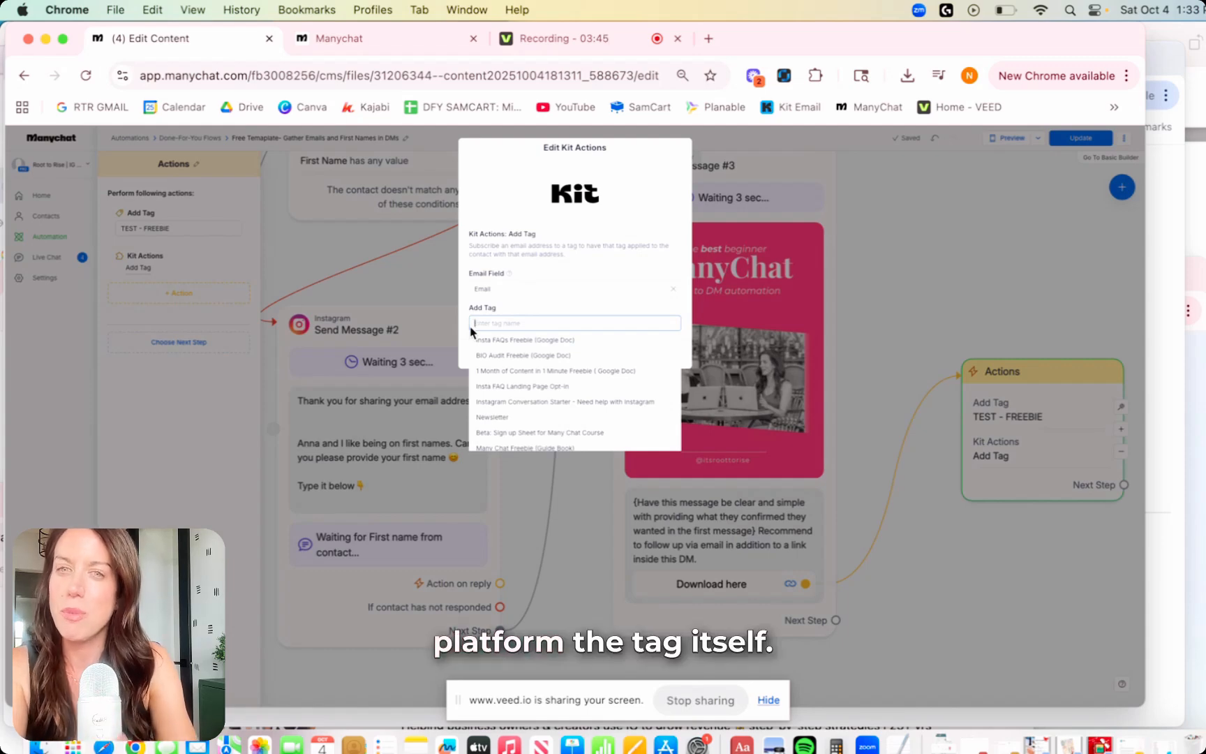
scroll(577, 380, "down", 5)
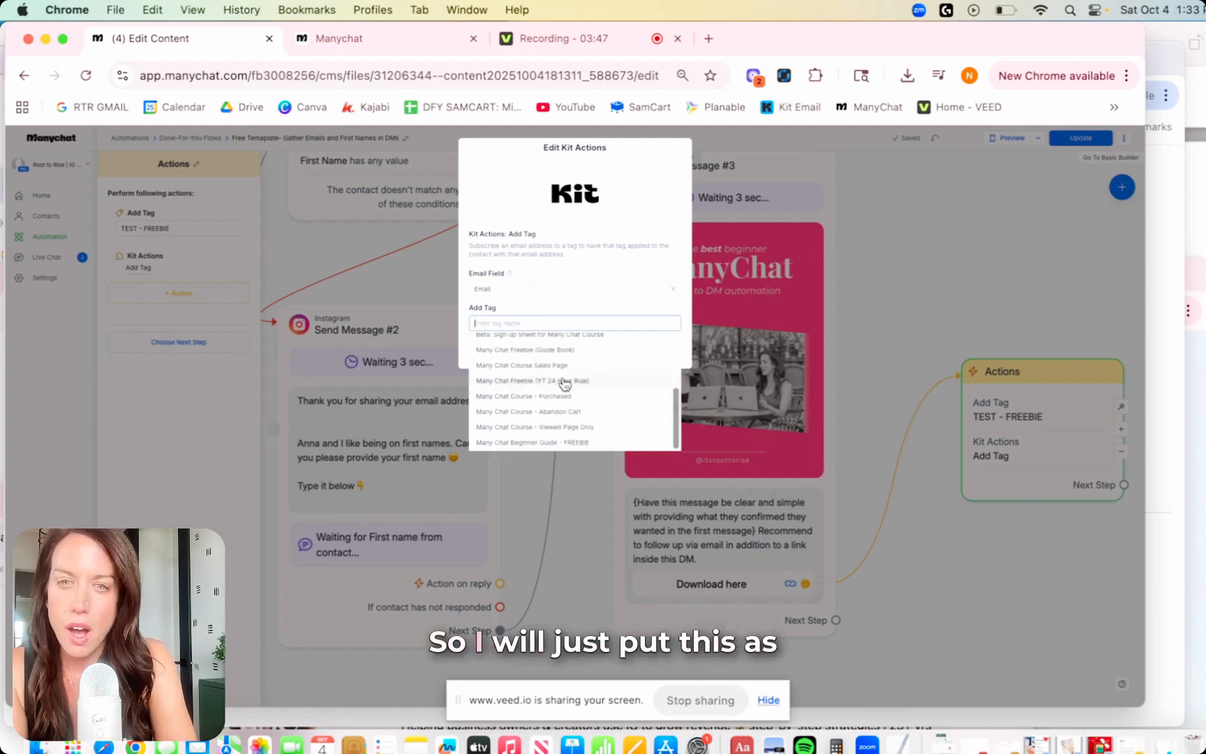
left_click(556, 442)
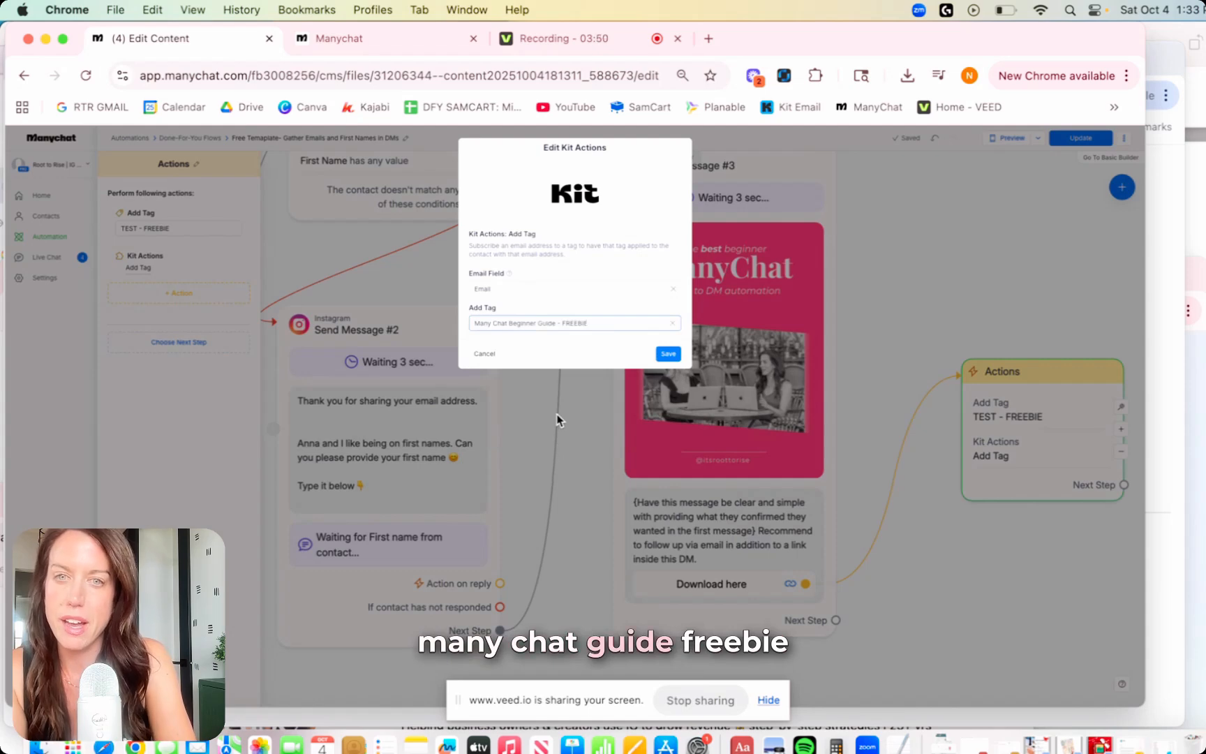
left_click(671, 353)
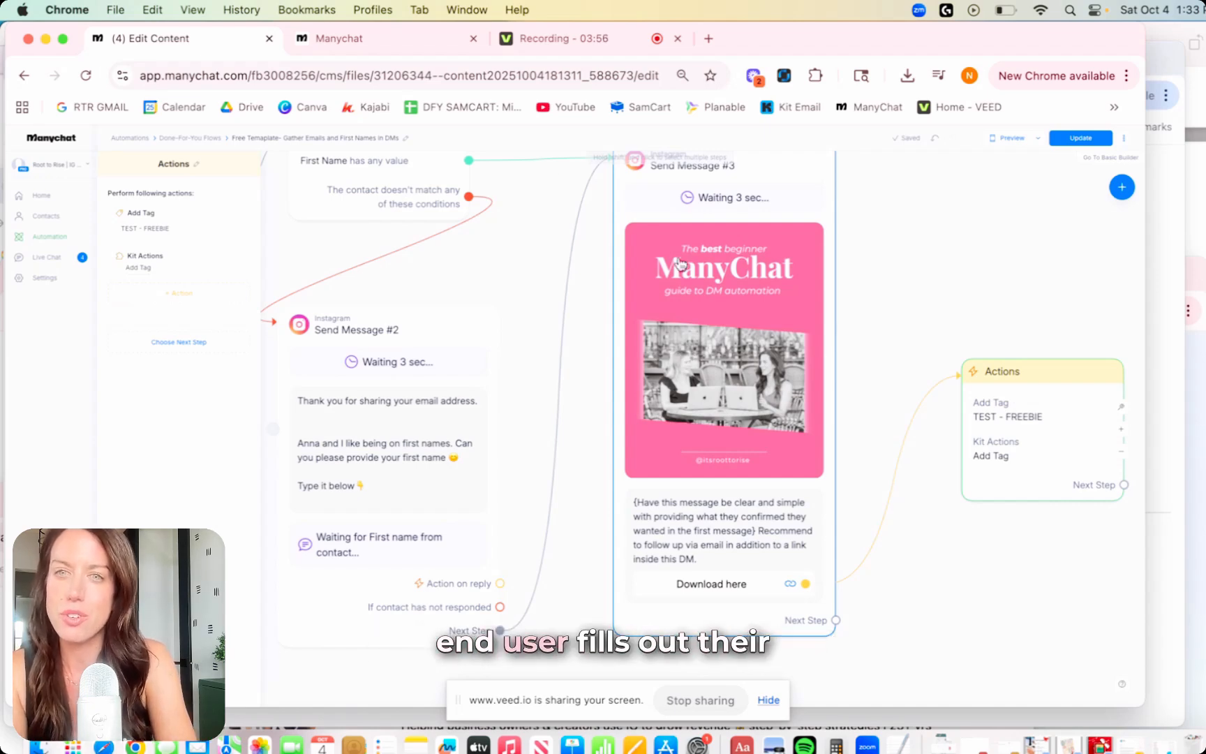
Review the Actions step's tags, zoom out, and publish the flow with Update.
left_click(514, 253)
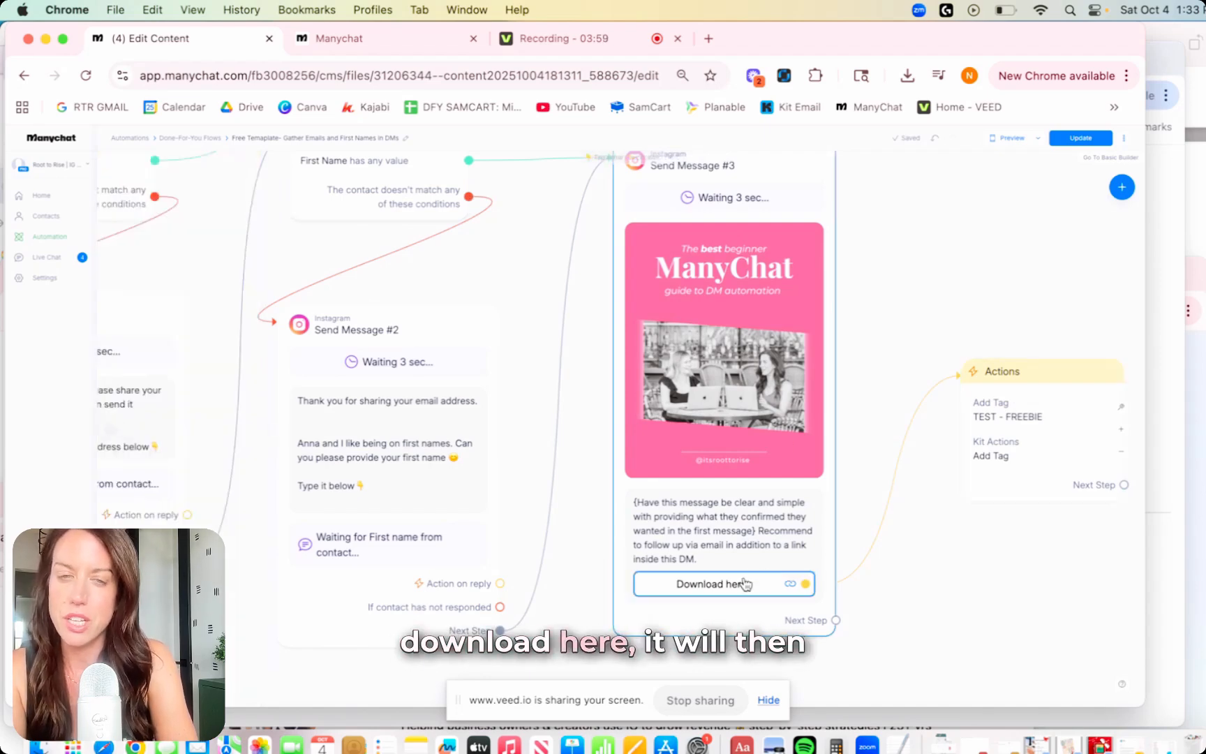
left_click(1038, 378)
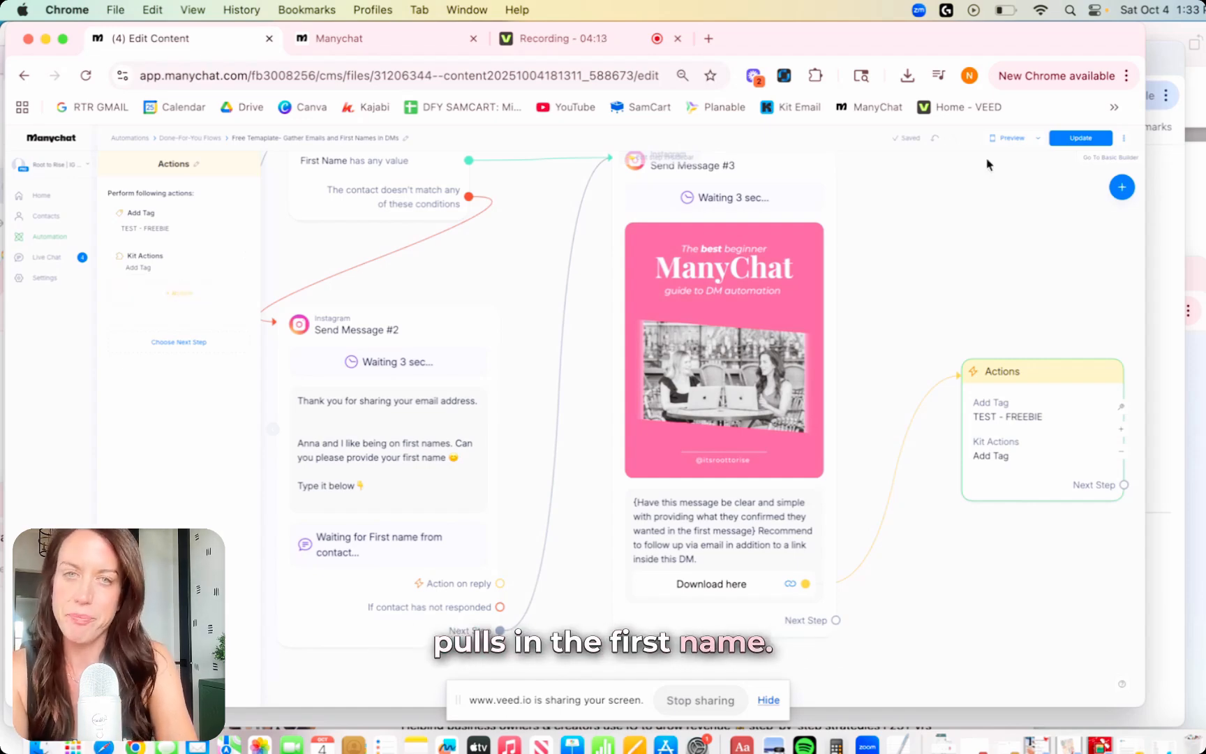
left_click(961, 261)
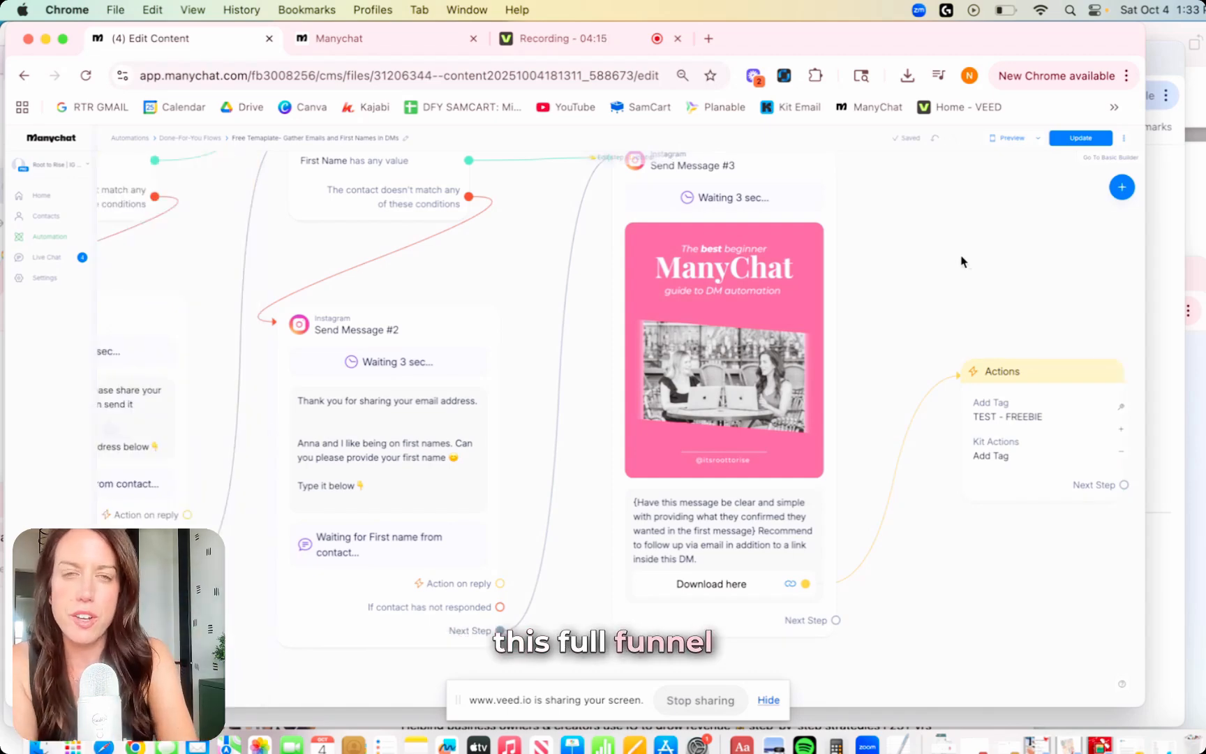
scroll(961, 262, "down", 3)
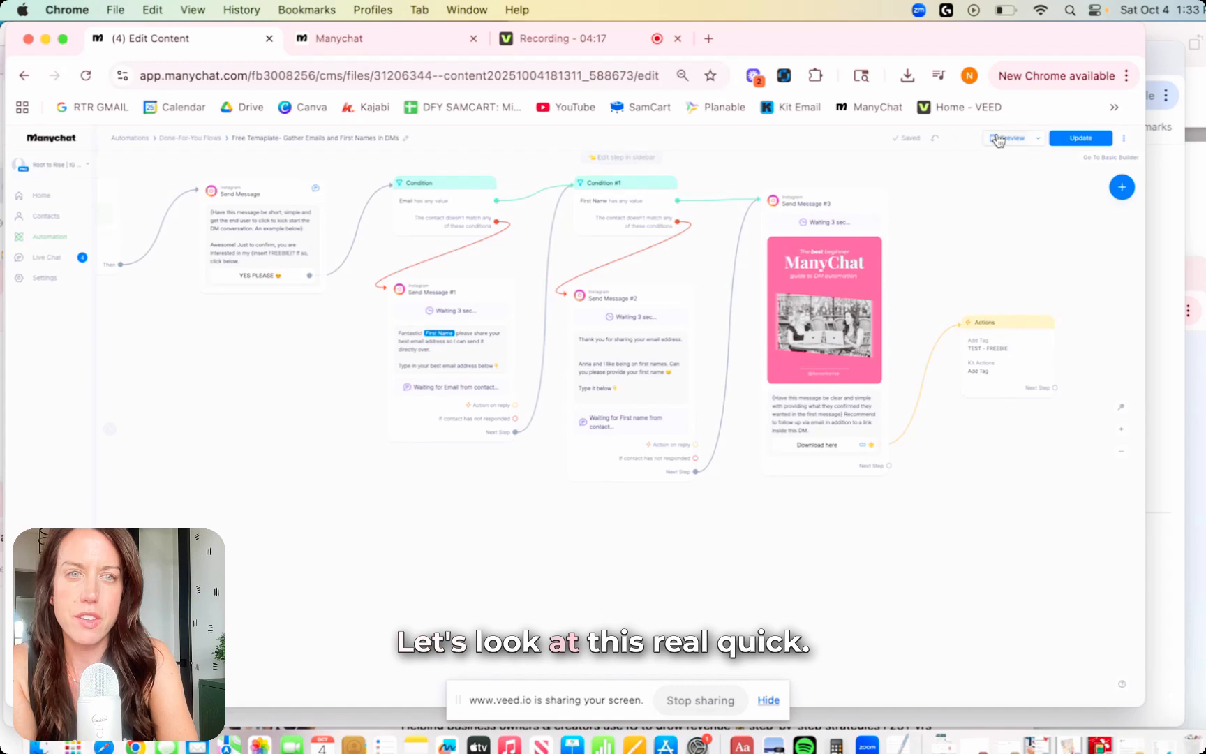
left_click(1072, 140)
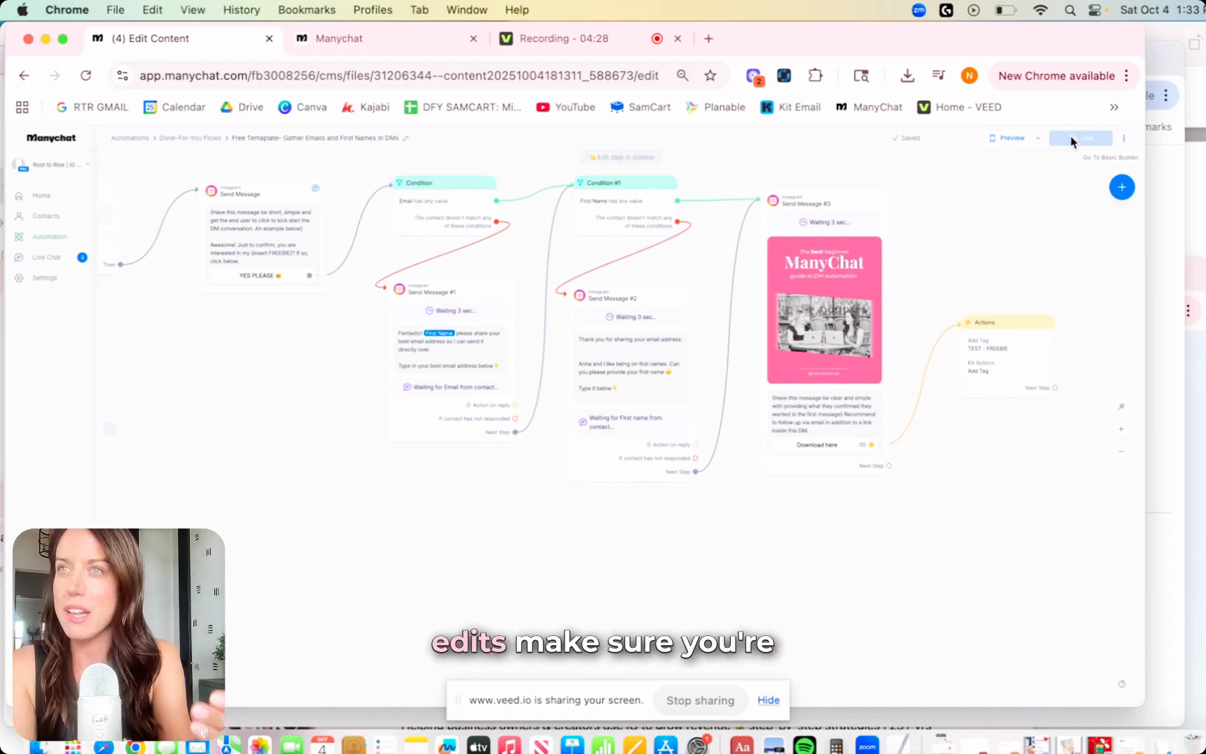
Start a test preview, reply YES PLEASE, and take the no-email condition path.
left_click(1003, 141)
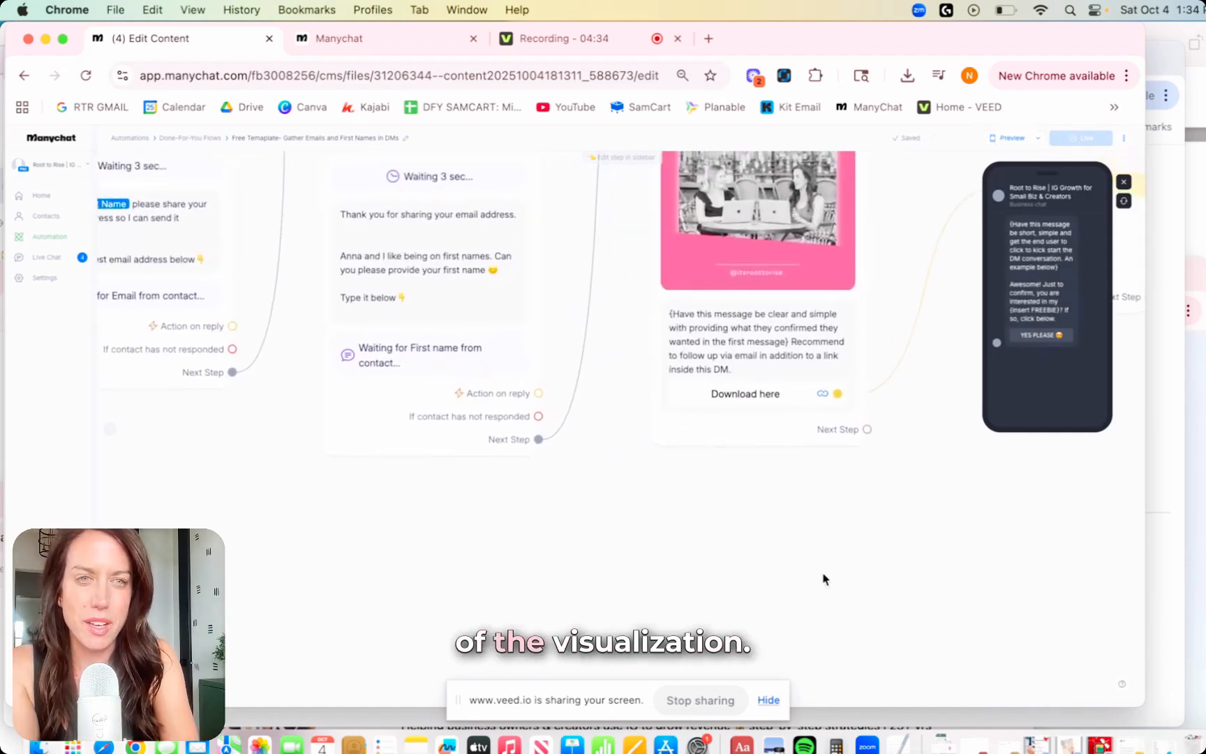
scroll(938, 321, "down", 1)
scroll(938, 321, "up", 1)
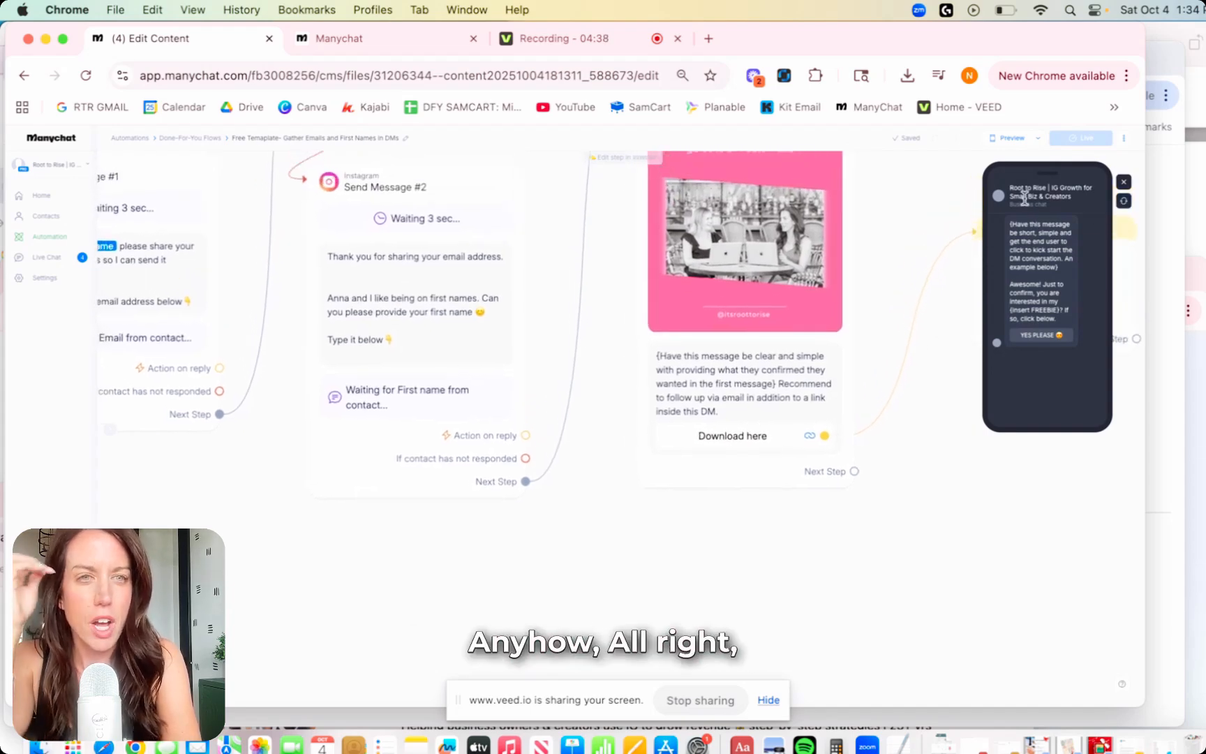
left_click(1045, 338)
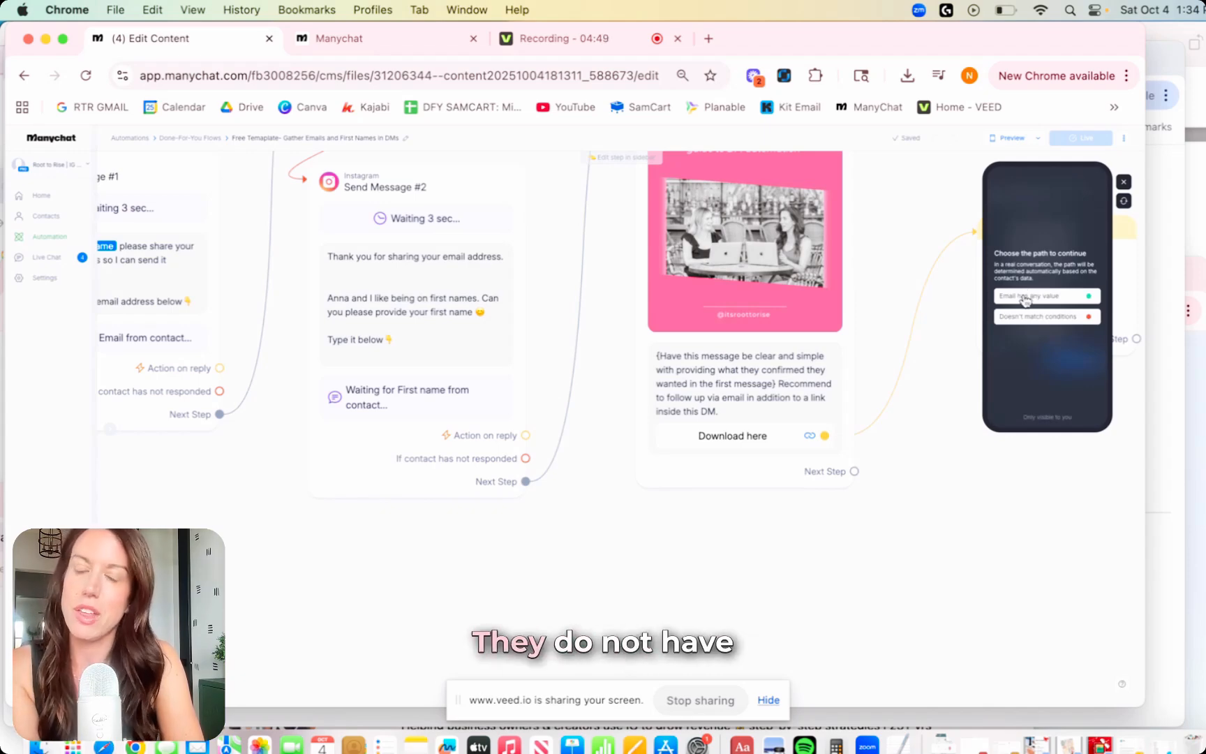
left_click(1030, 318)
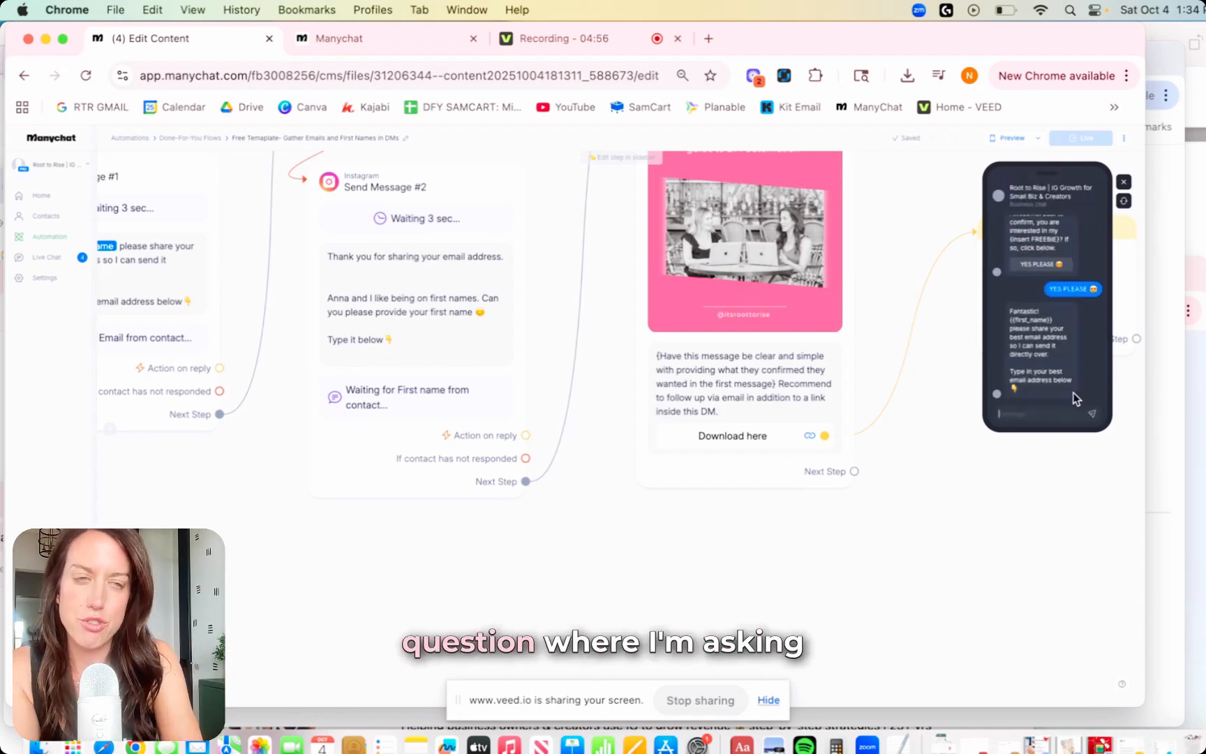
Send a test email address, take the no-first-name path, and send a test first name.
left_click(1015, 415)
type("test@")
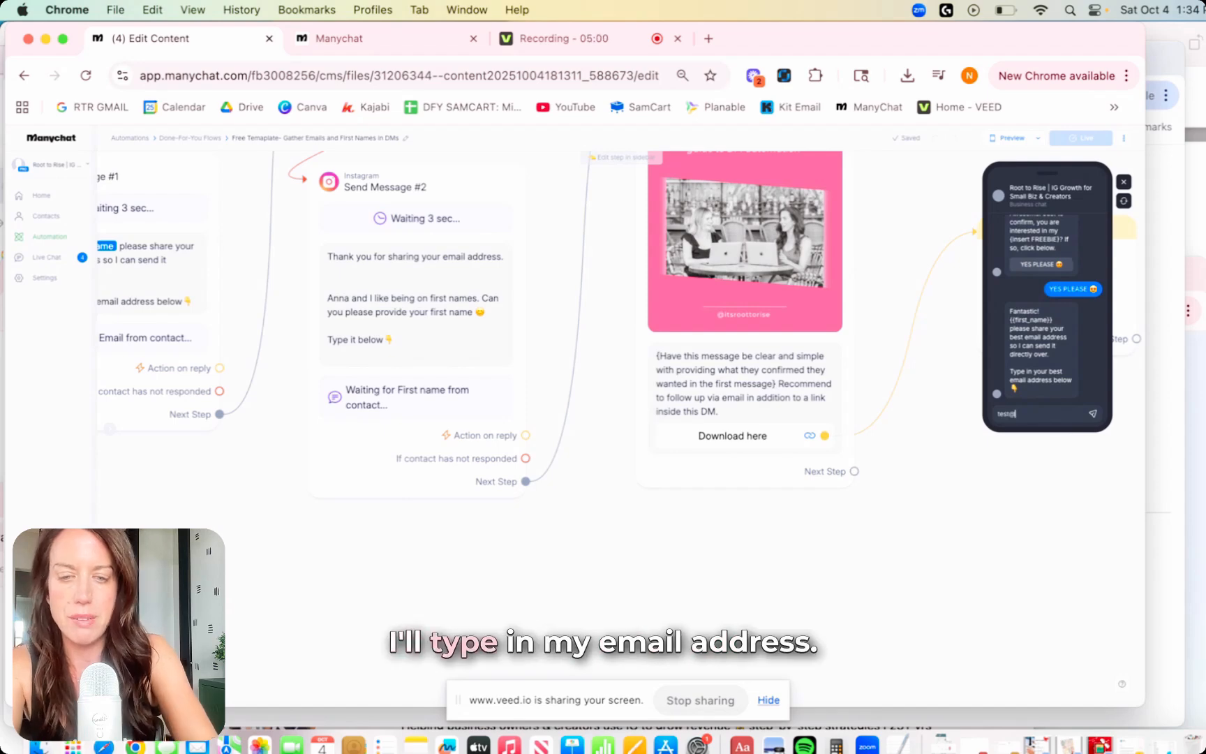
type("gmail.com")
key("Return")
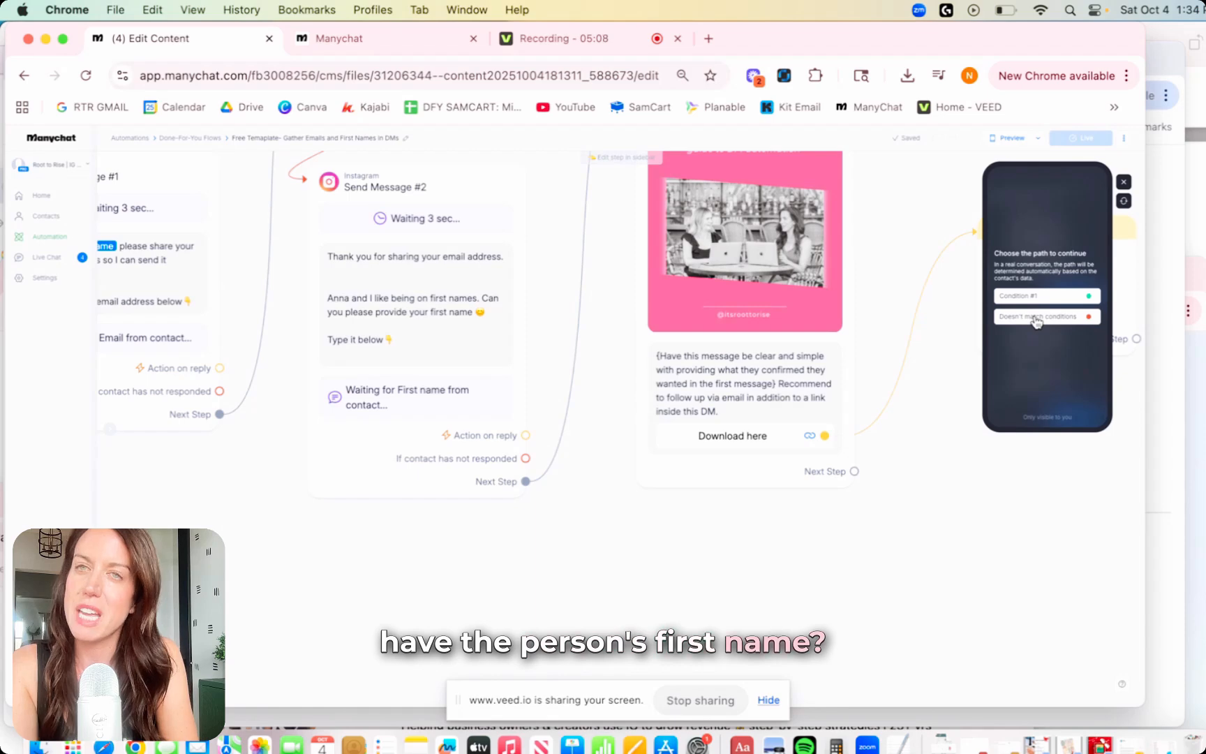
left_click(1036, 318)
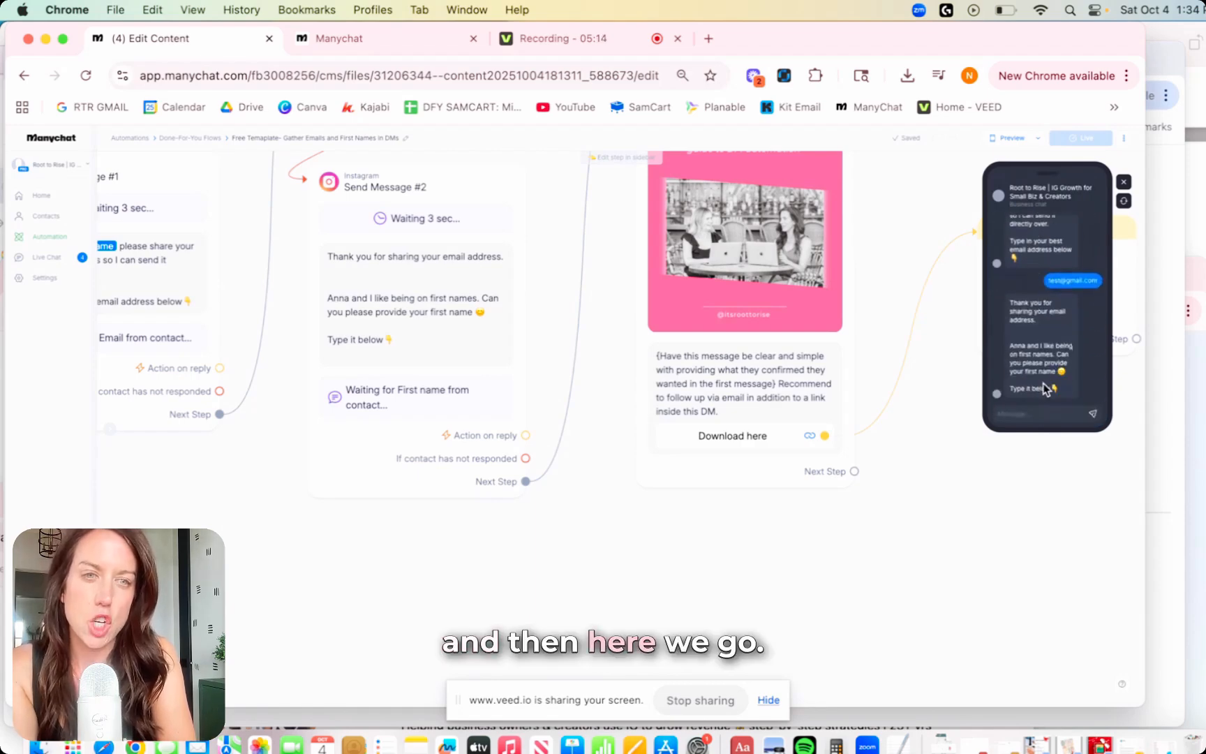
left_click(1000, 414)
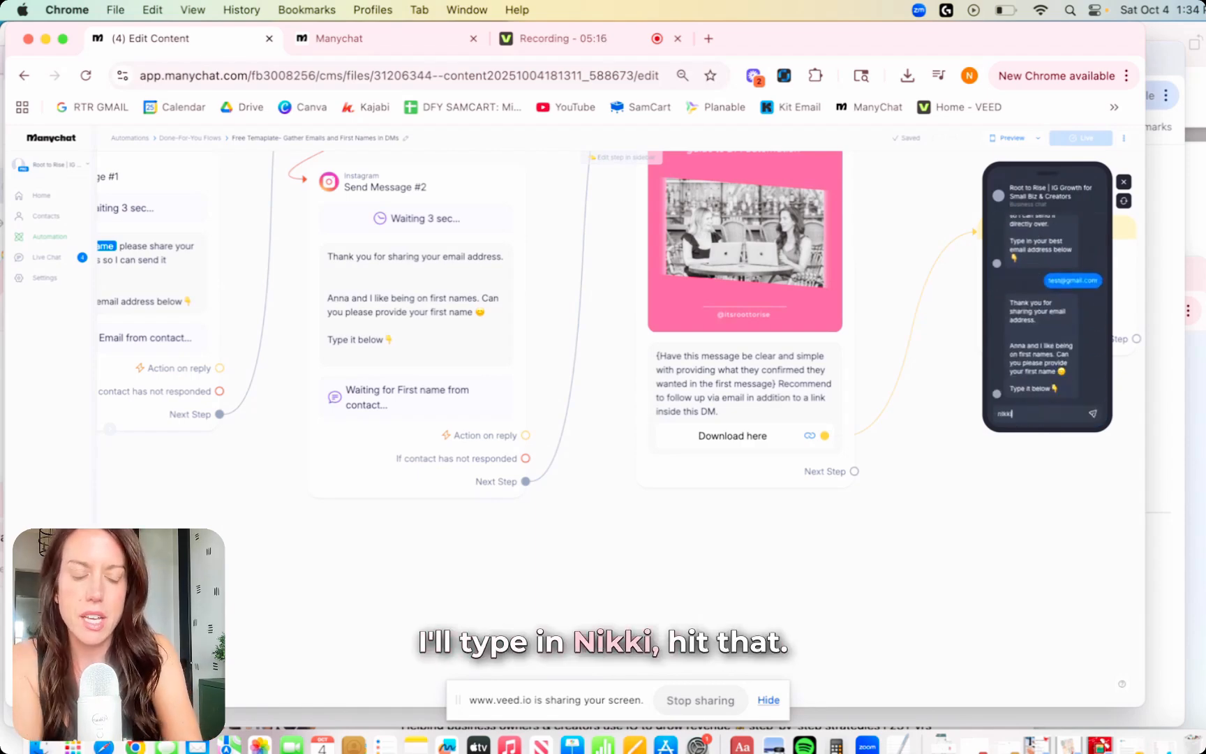
type("nikki")
key("Return")
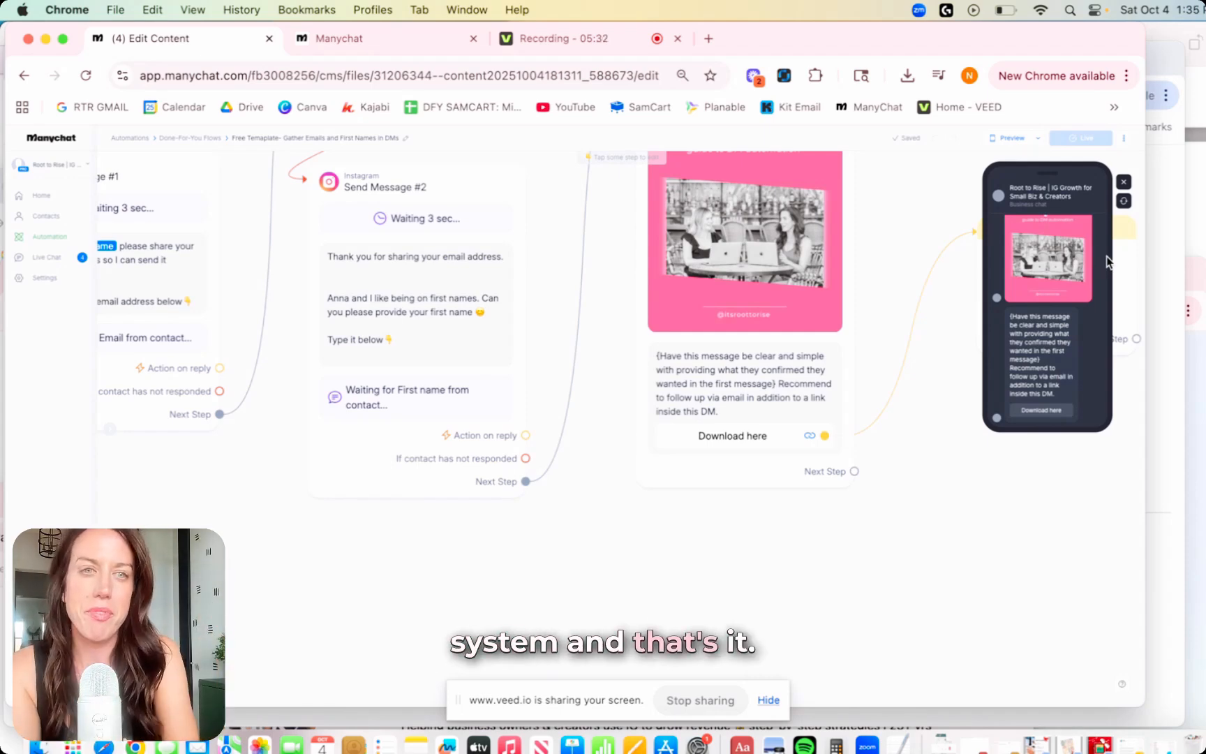
Close the preview and pan out to show the whole flow from comment trigger to Actions.
left_click(1123, 182)
scroll(949, 281, "down", 5)
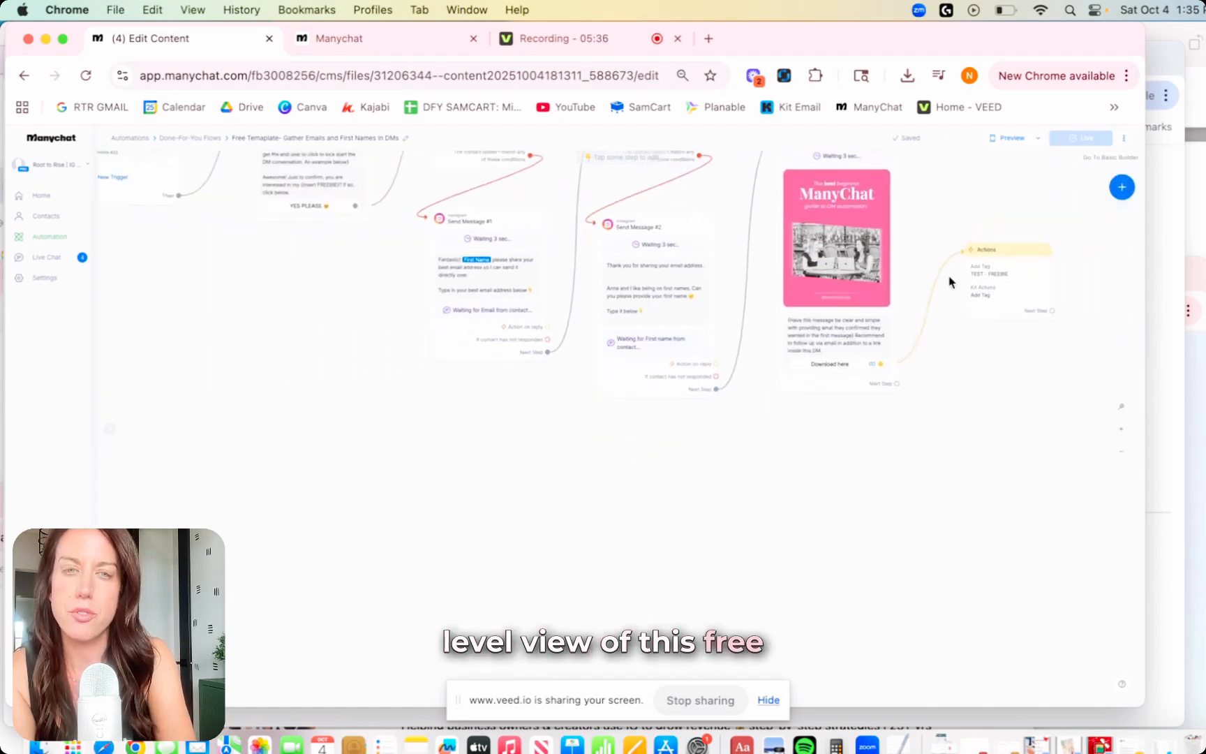
left_click_drag(293, 334, 408, 461)
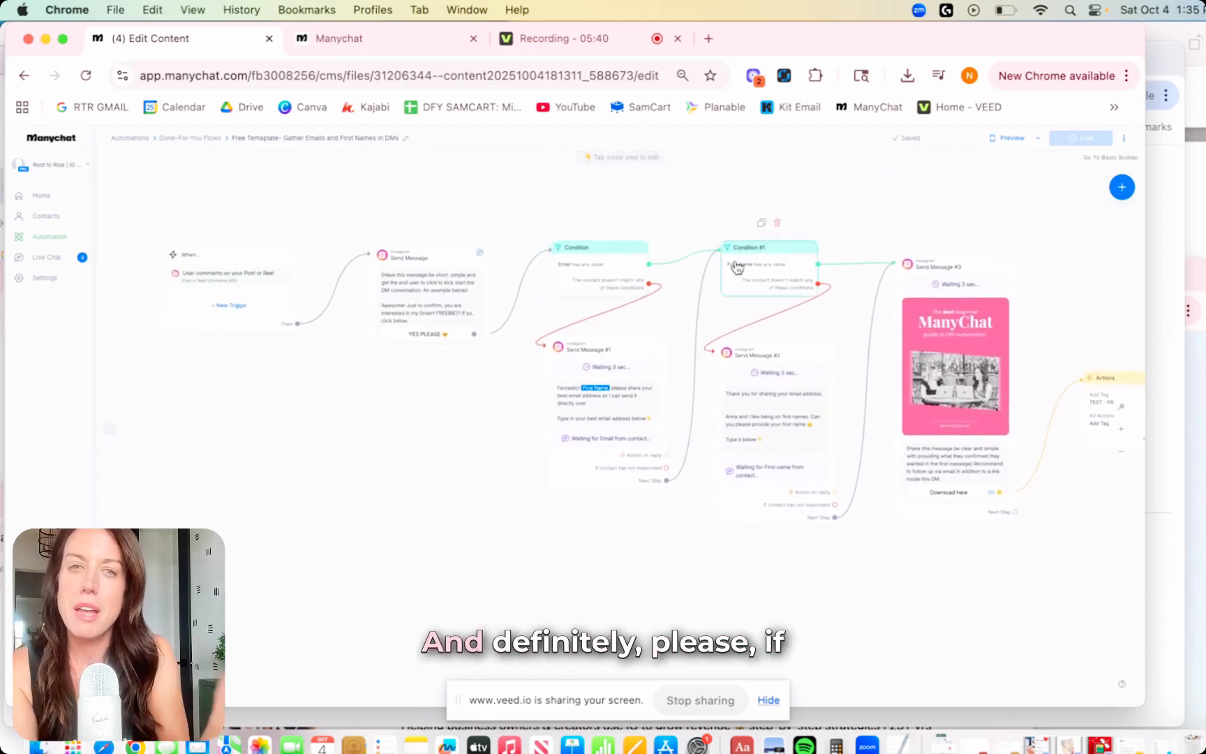